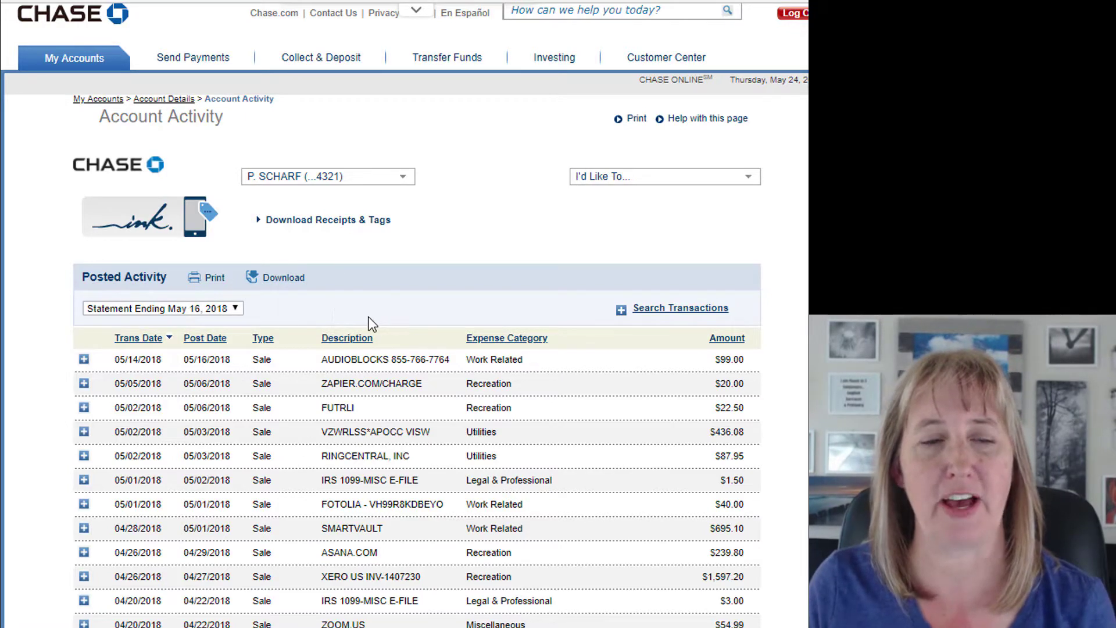
Step: View the download file formats offered for the card statement ending May 16, 2018
left_click(285, 278)
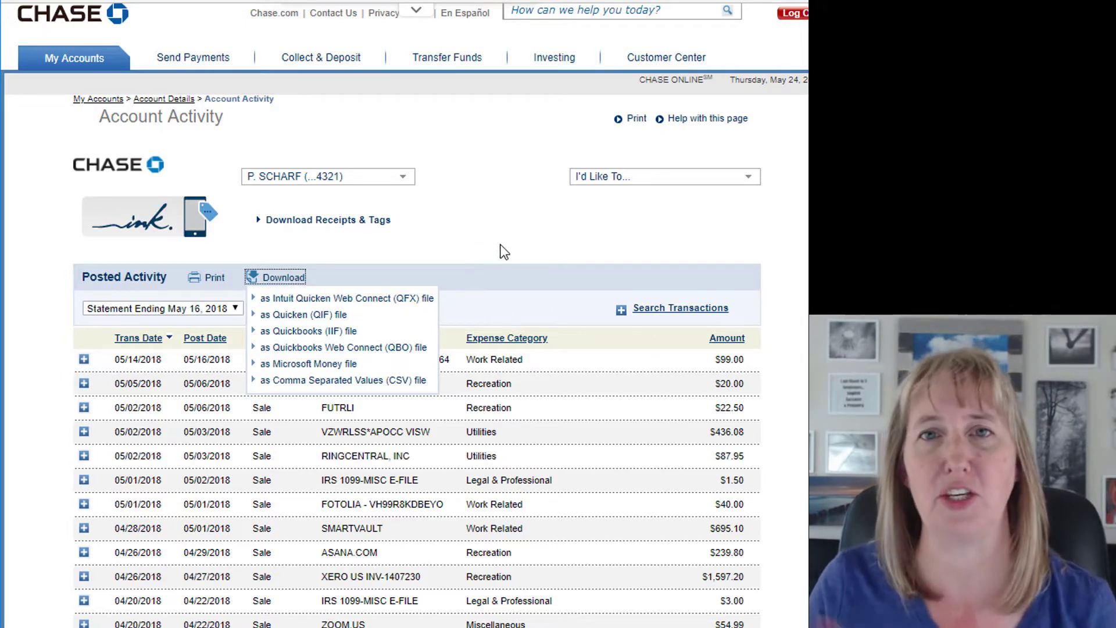
left_click(435, 244)
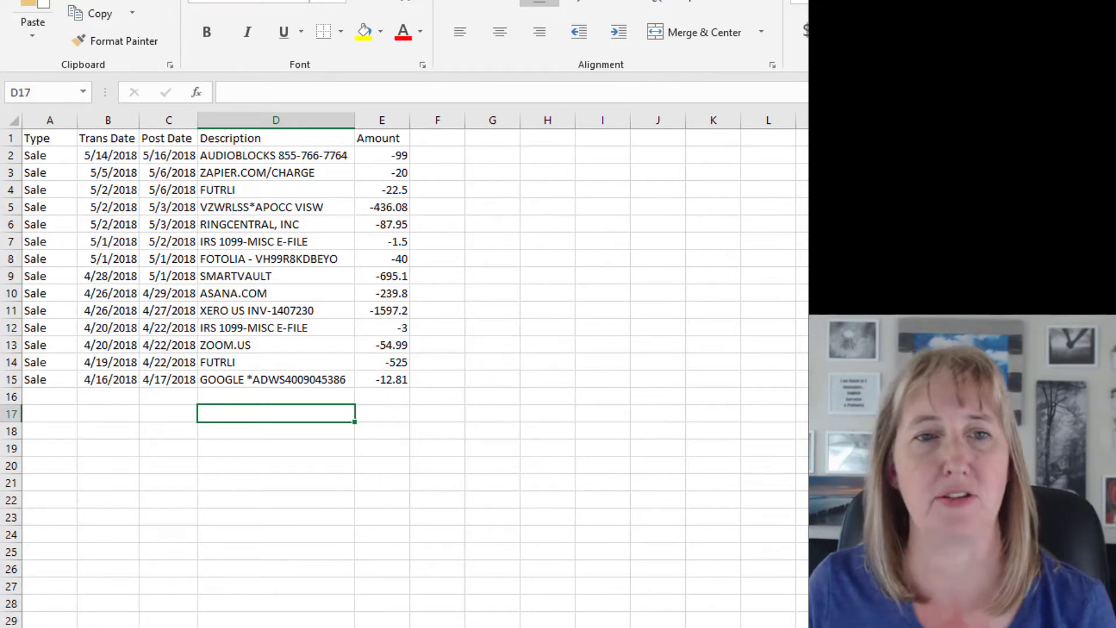
Step: In the Excel spreadsheet of card transactions, examine the values in the Amount column and the dates in the Trans Date column
left_click(400, 157)
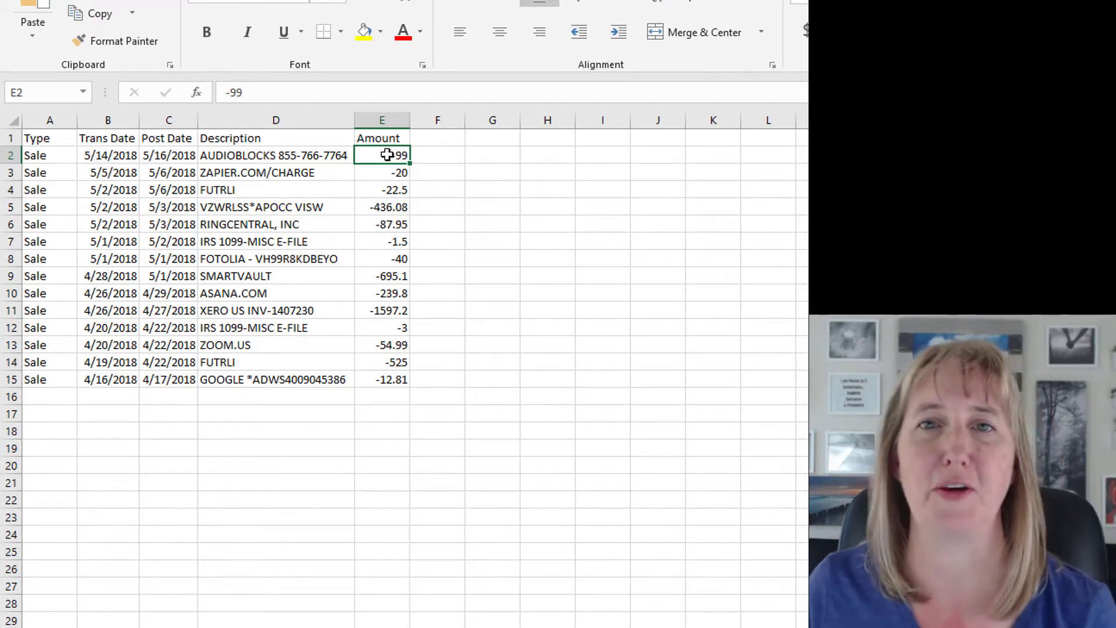
left_click_drag(387, 155, 396, 241)
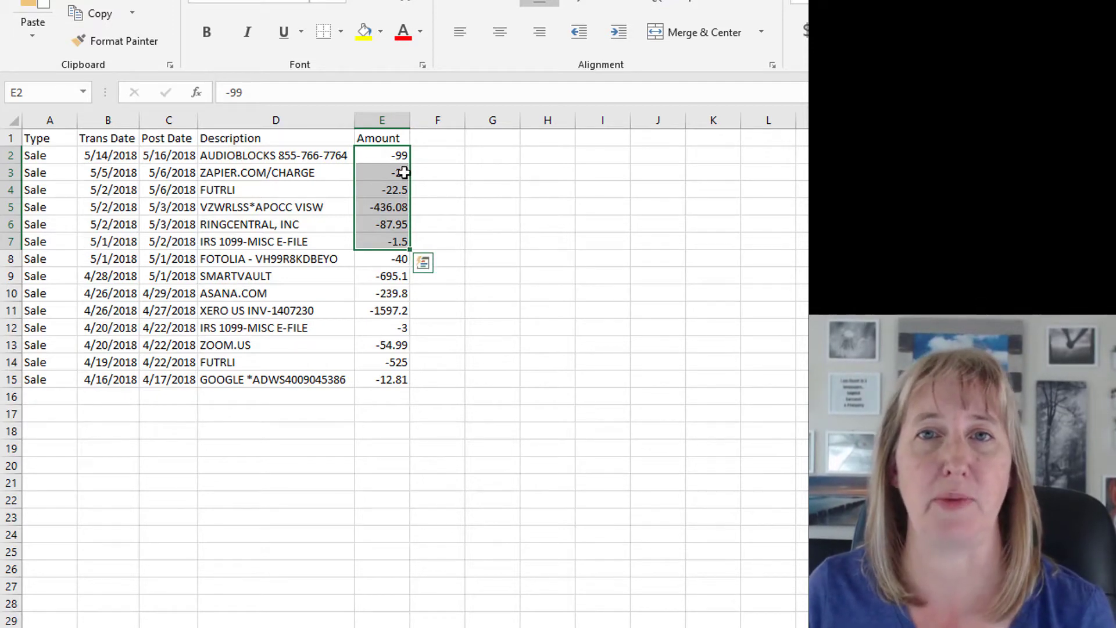
left_click(400, 327)
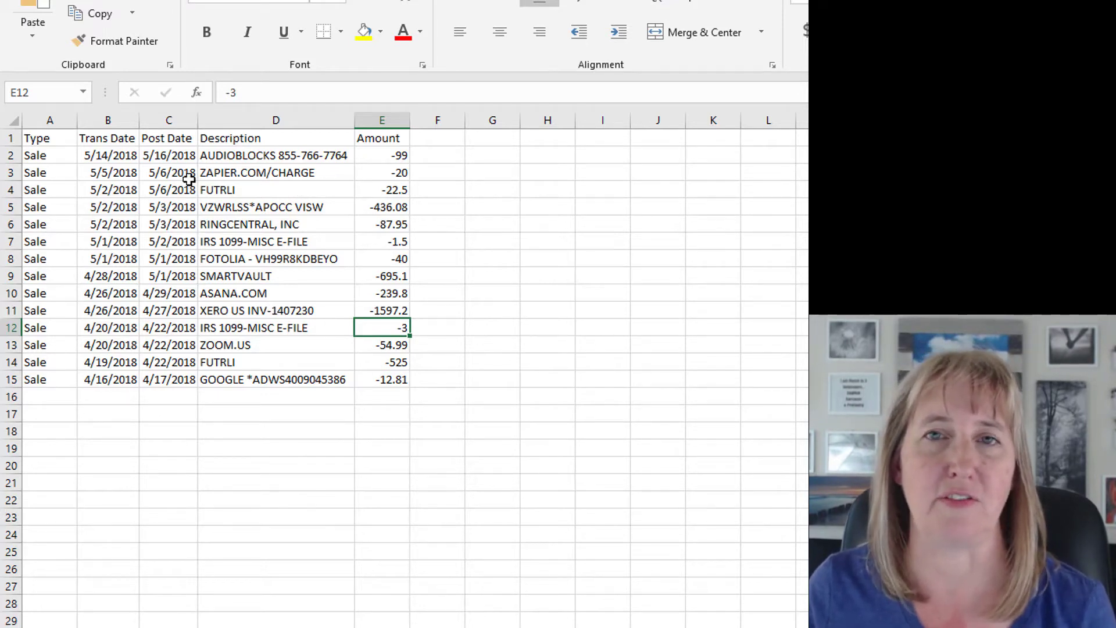
left_click_drag(117, 155, 103, 378)
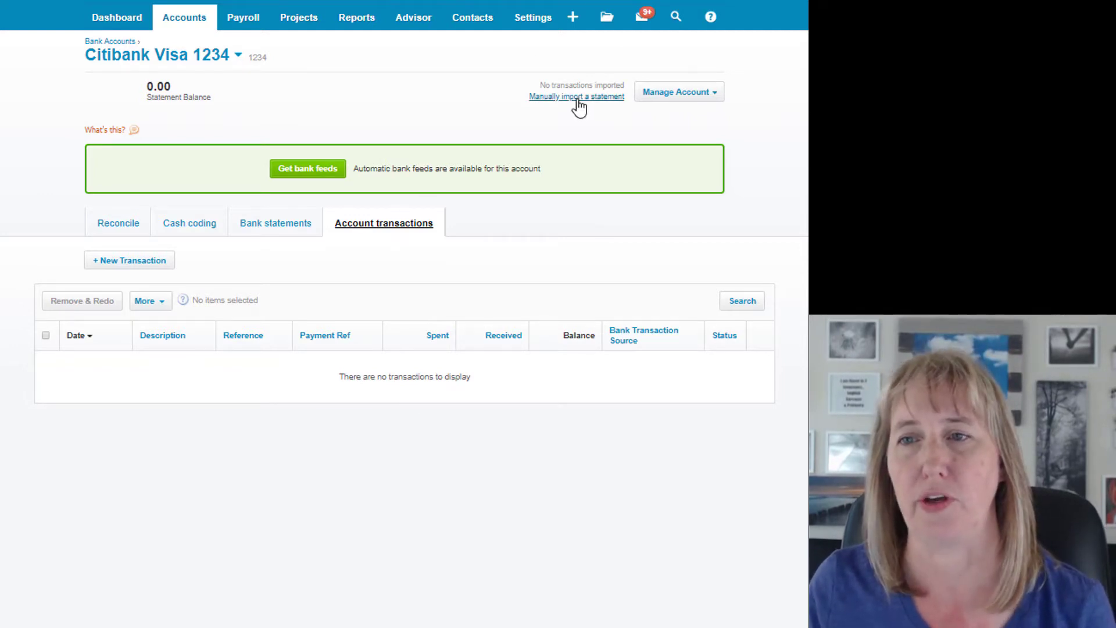
Step: In Xero, import the Activity.CSV statement into the Citibank Visa account and hide the getting-started help on the import options
left_click(717, 97)
left_click(612, 186)
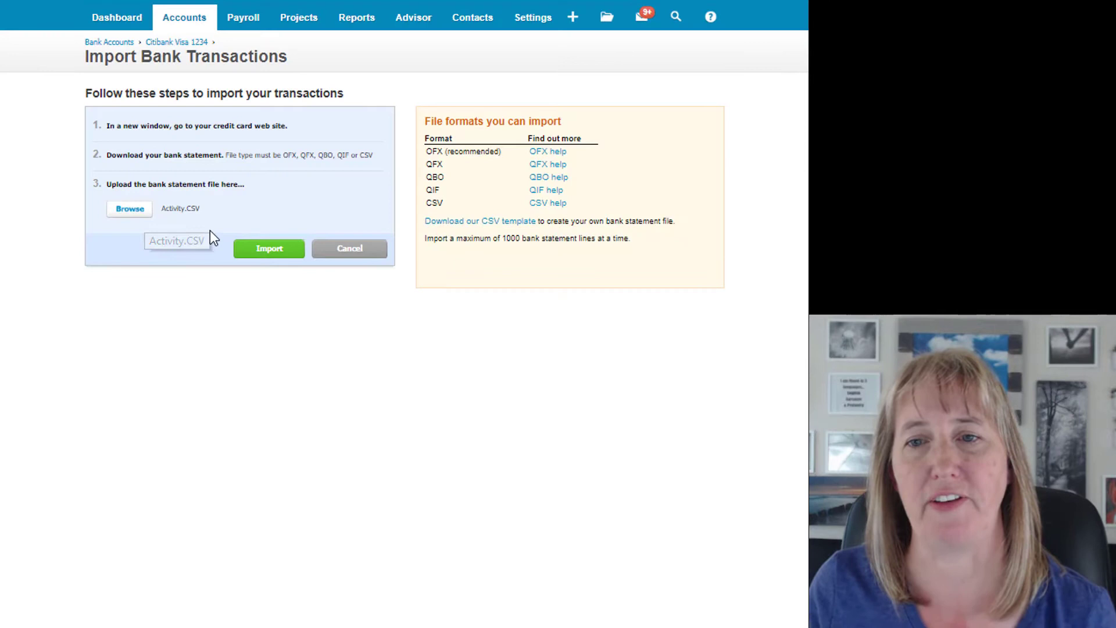
left_click(267, 250)
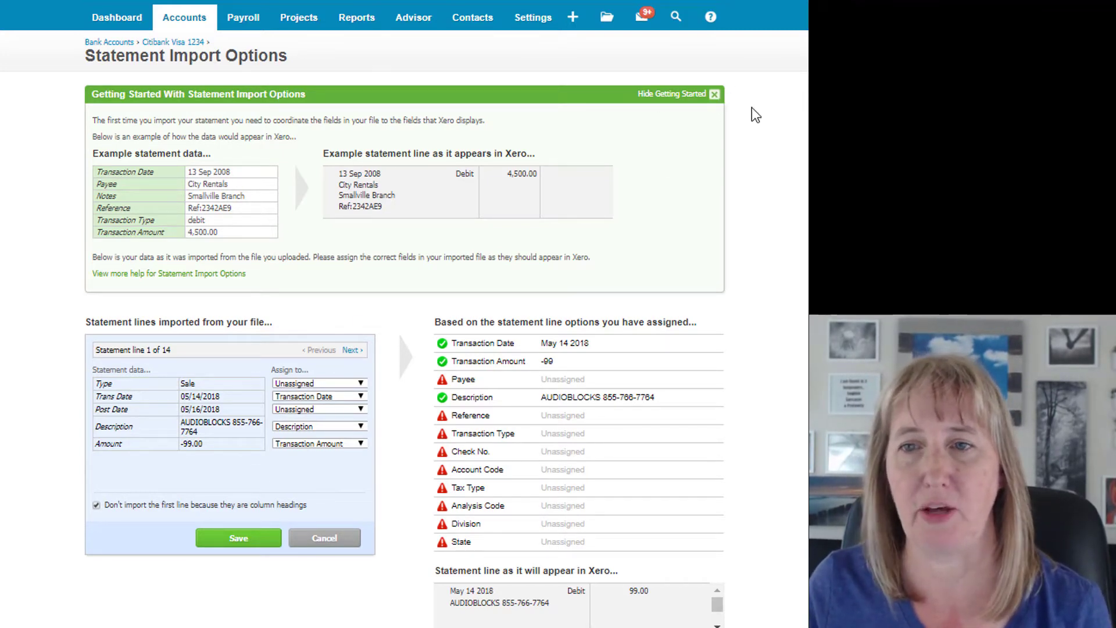
left_click(715, 95)
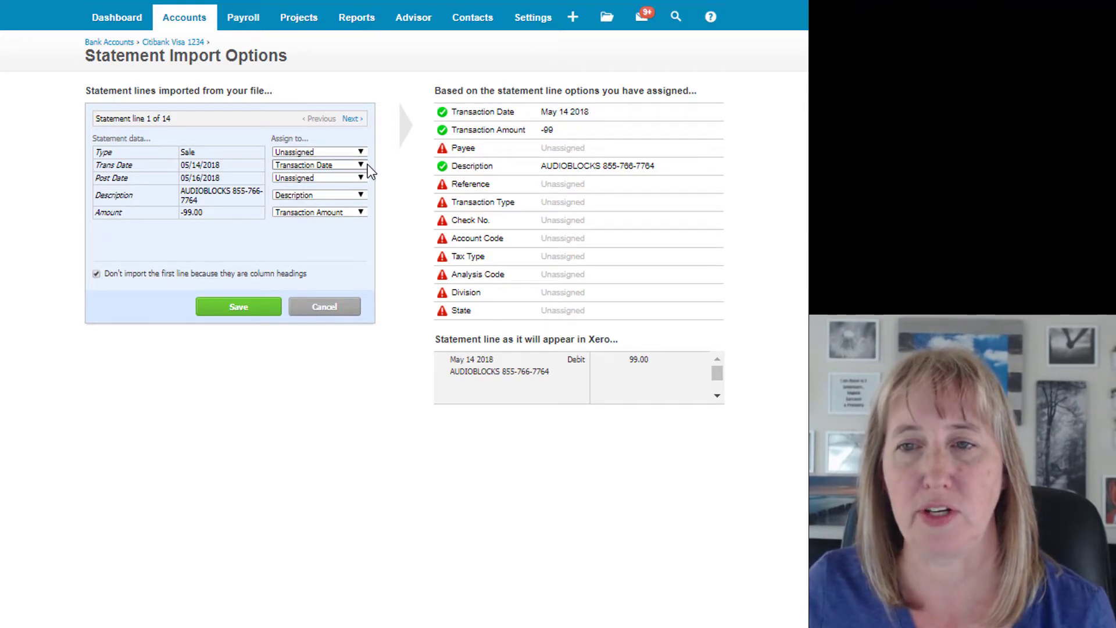
Step: Try assigning the file's Description column to Payee, and set it back to Description
left_click(361, 198)
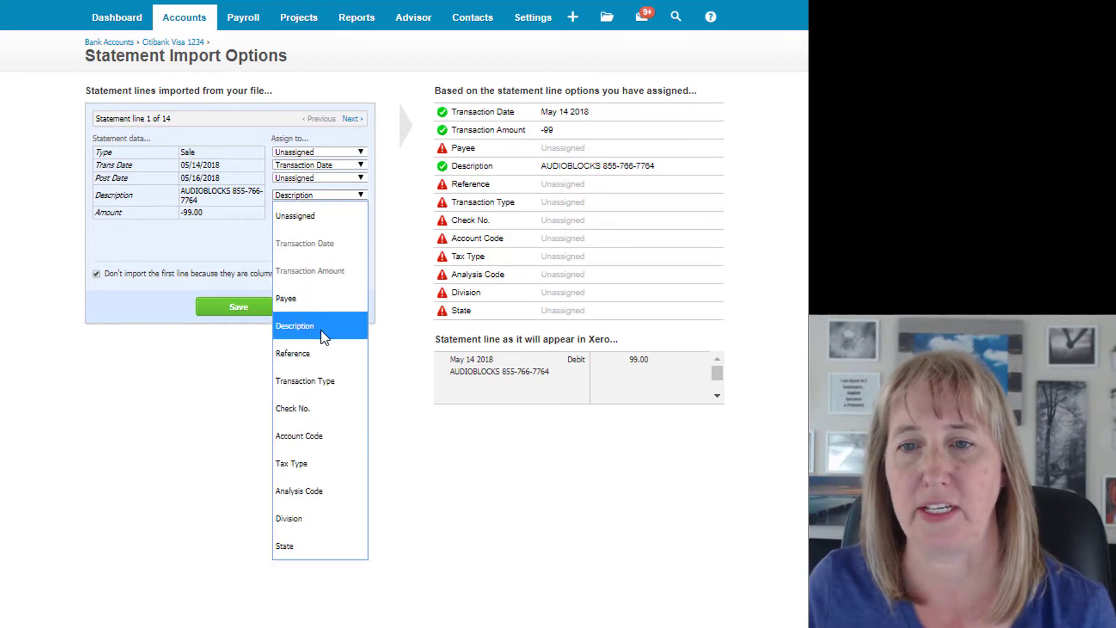
left_click(305, 292)
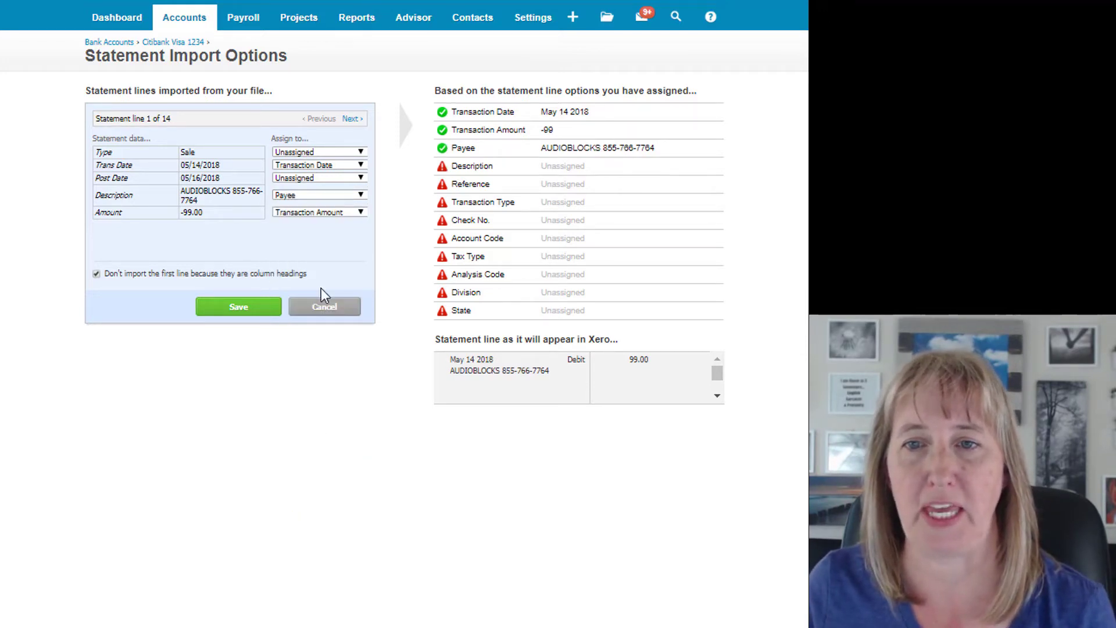
left_click(360, 194)
left_click(322, 322)
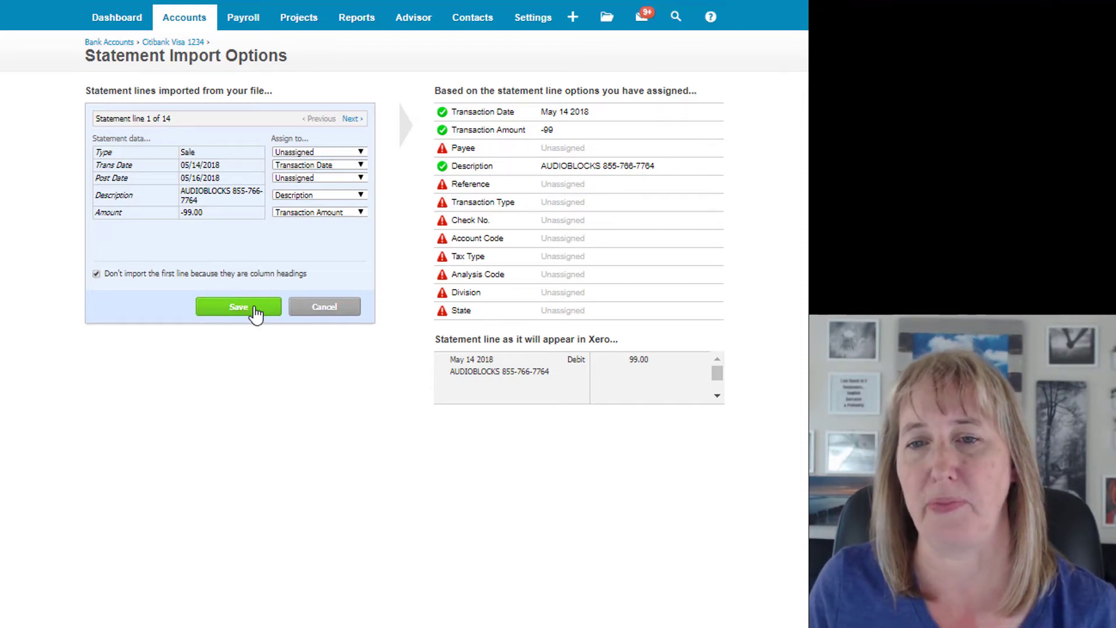
Step: Go through the imported statement lines one by one, checking the assigned date, amount and description up to line 10
left_click(351, 118)
left_click(351, 119)
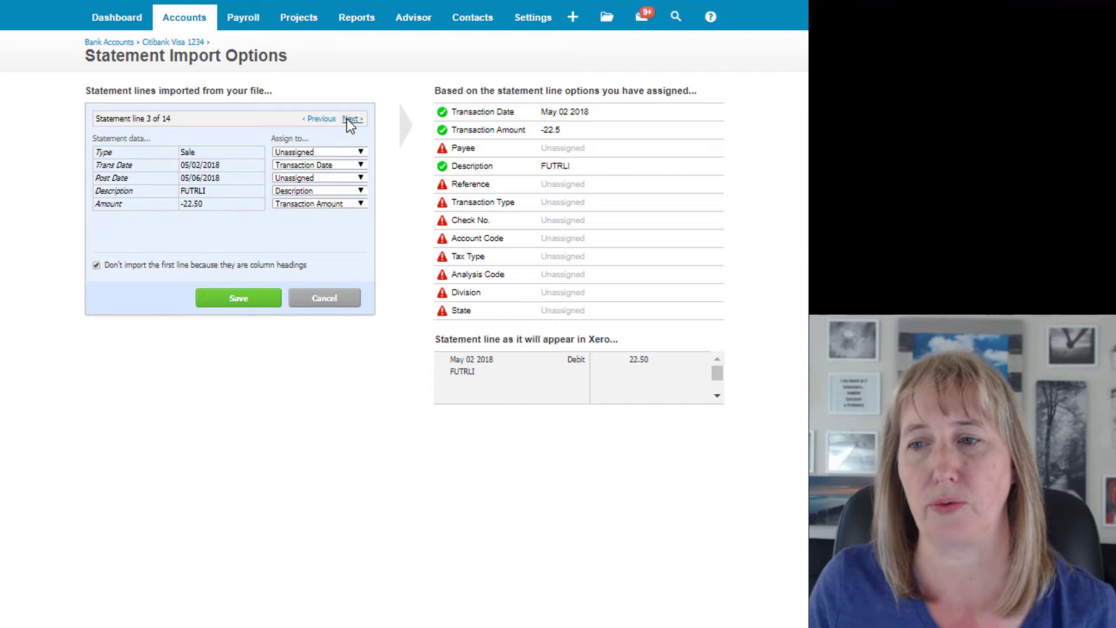
left_click(351, 119)
left_click(351, 119)
left_click(351, 119)
left_click(350, 118)
left_click(351, 119)
left_click(350, 118)
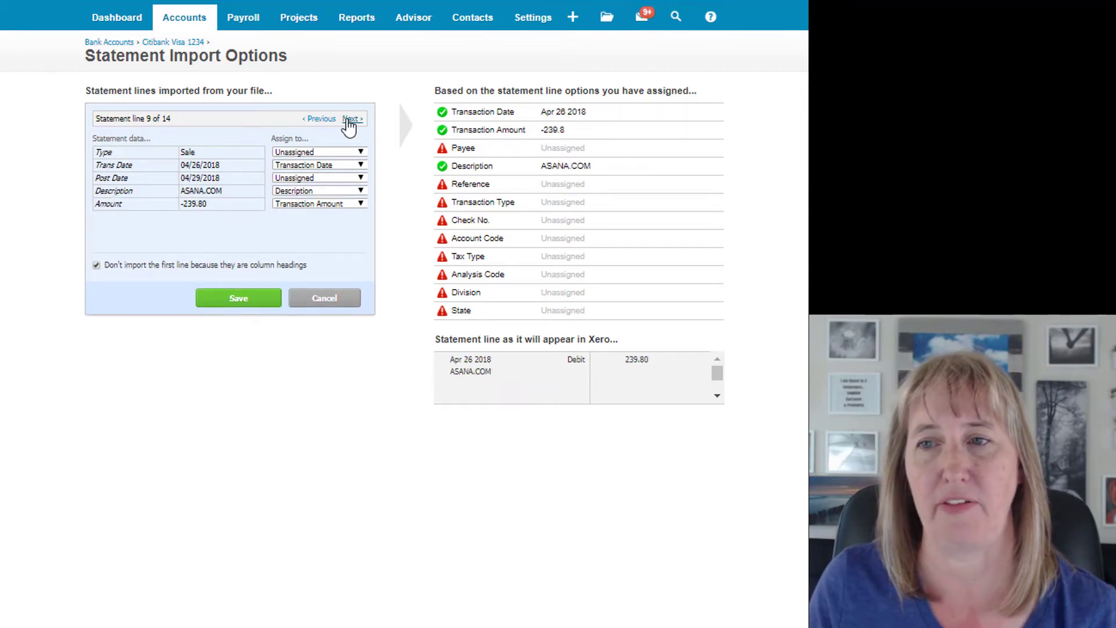
left_click(350, 119)
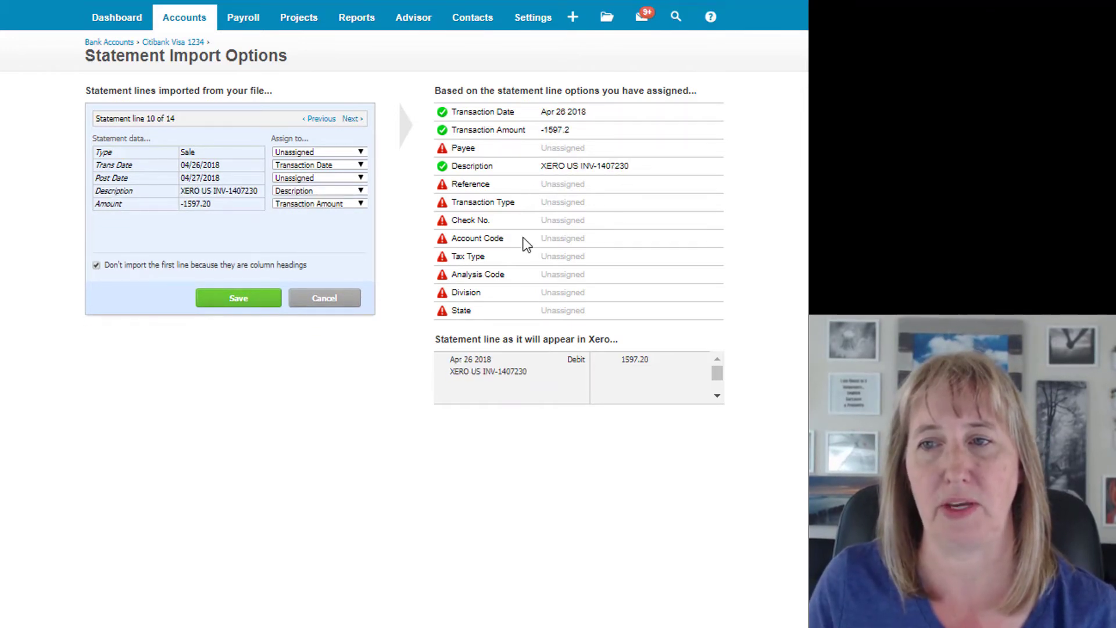
Step: Save the statement import with the assigned fields, and review the imported lines awaiting reconciliation
left_click(228, 297)
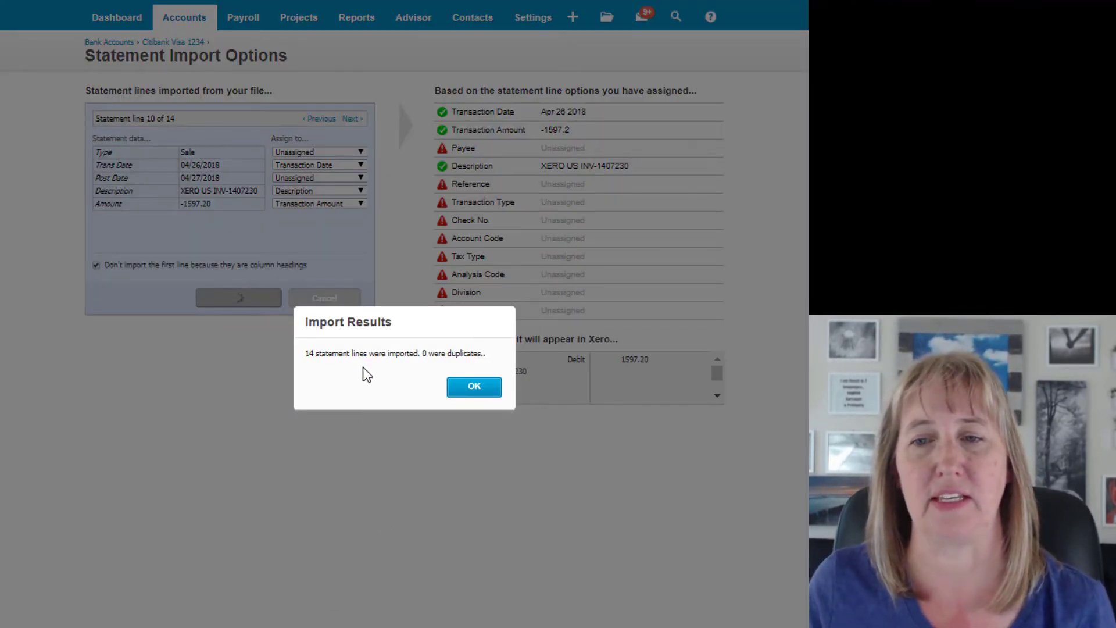
left_click(465, 385)
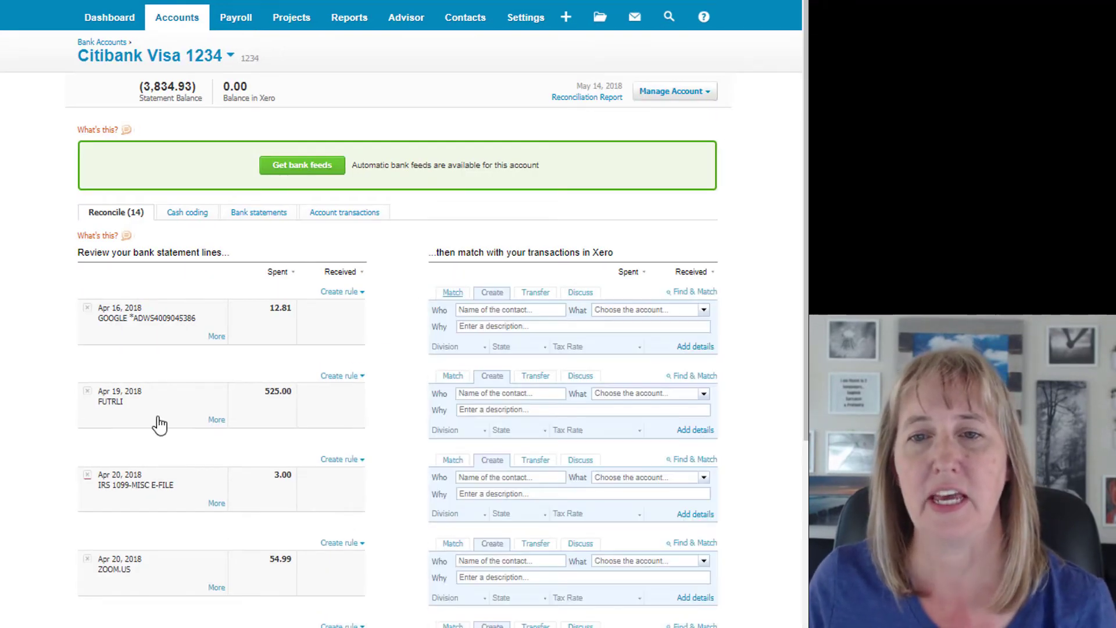
scroll(390, 480, "down", 1)
scroll(379, 472, "down", 6)
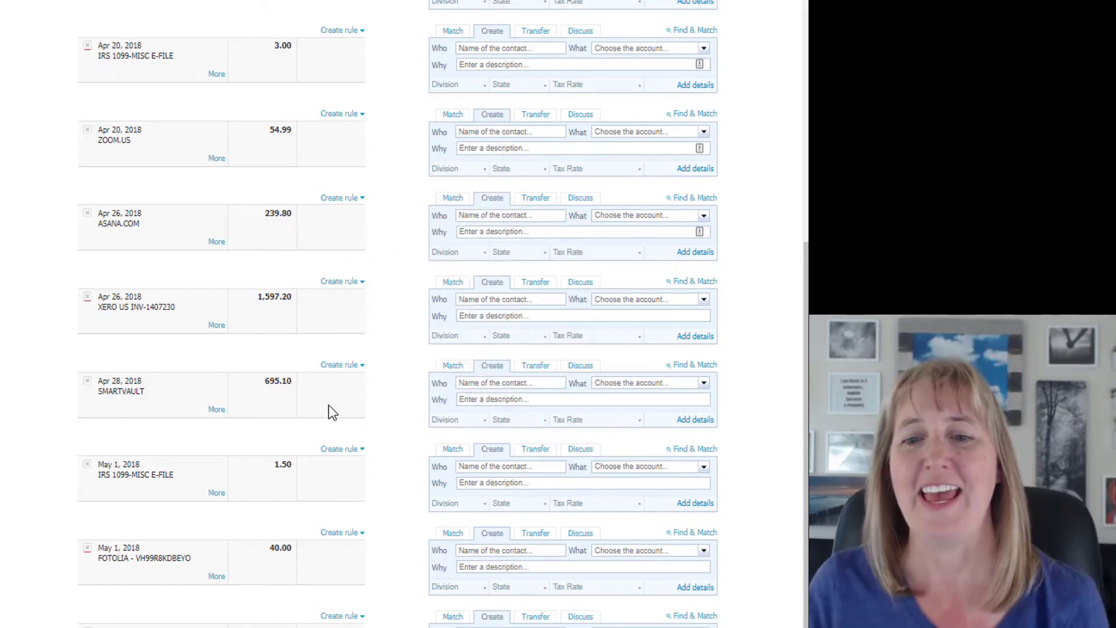
scroll(312, 349, "up", 8)
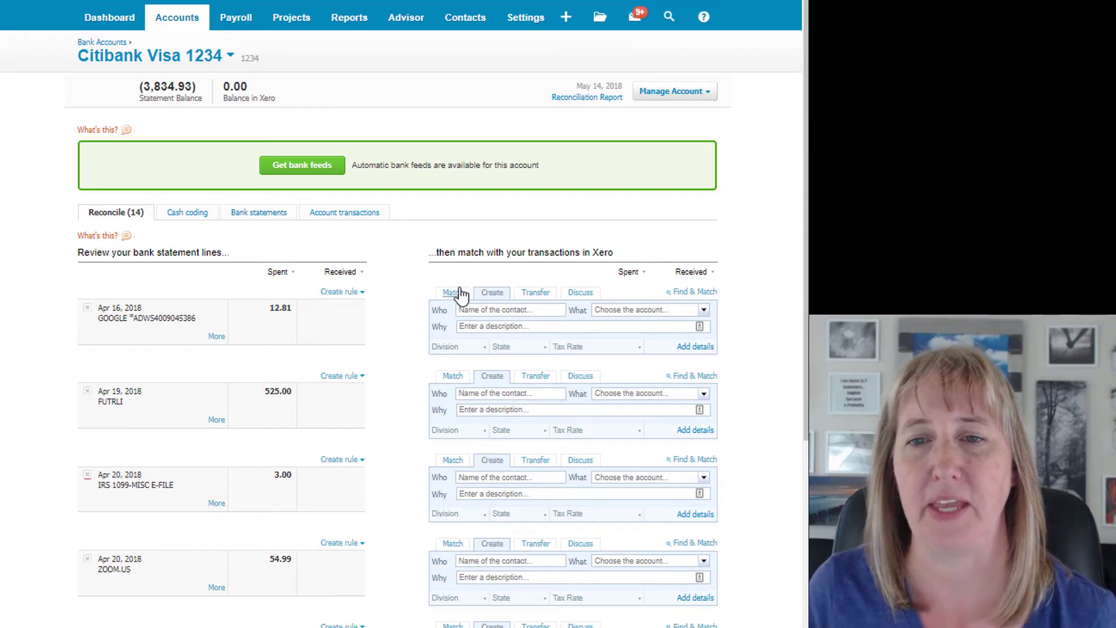
Step: Open the statement imported May 24, 2018 and delete it together with its reconciled transactions
left_click(260, 213)
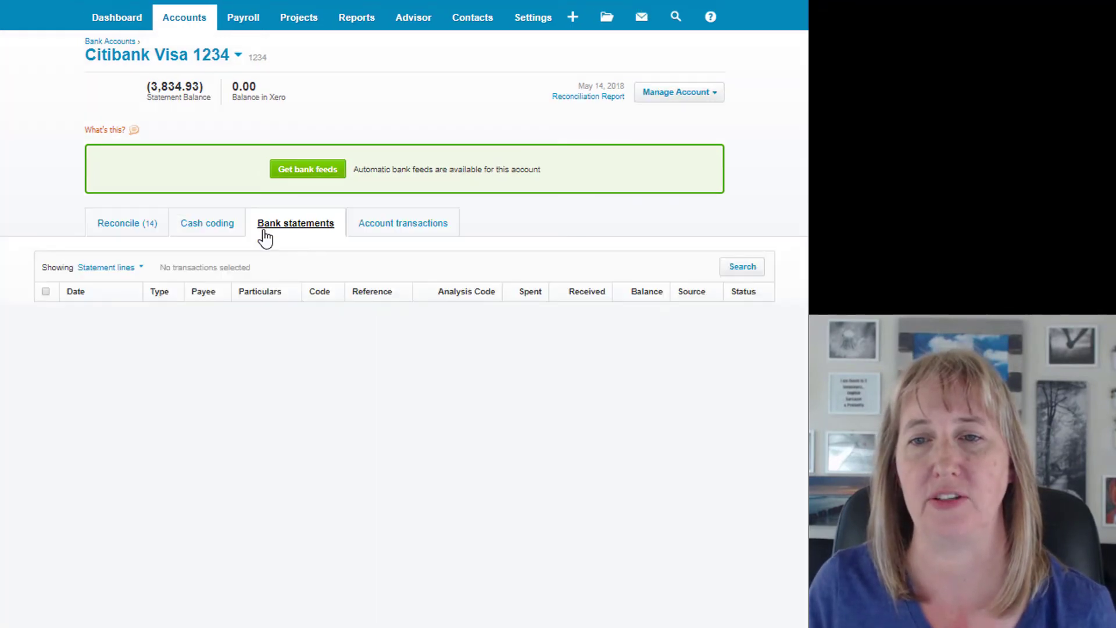
left_click(139, 269)
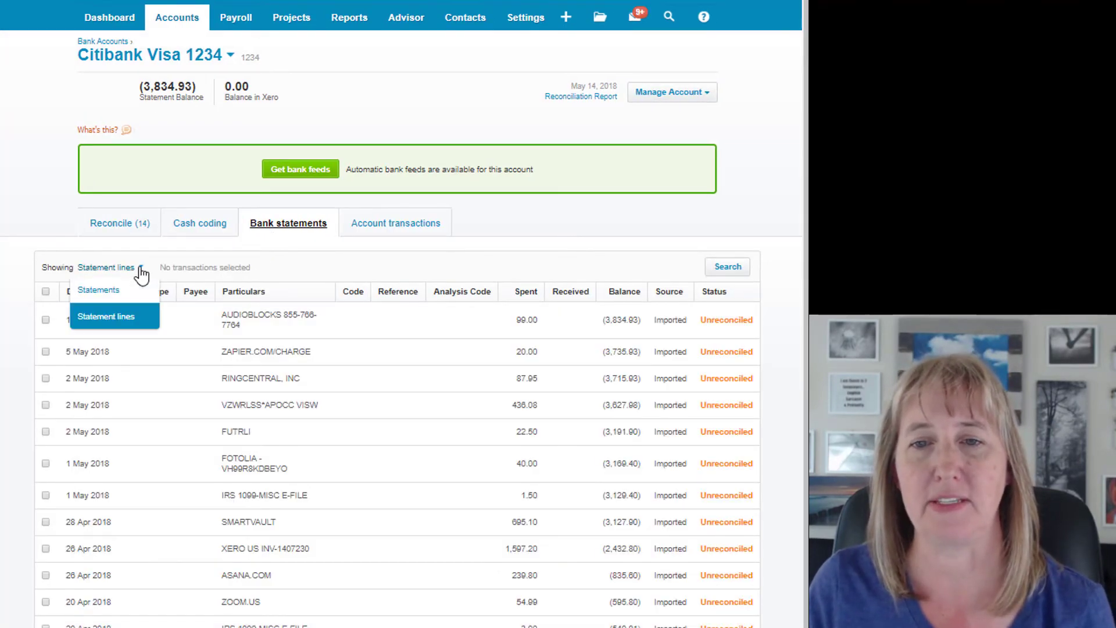
left_click(111, 292)
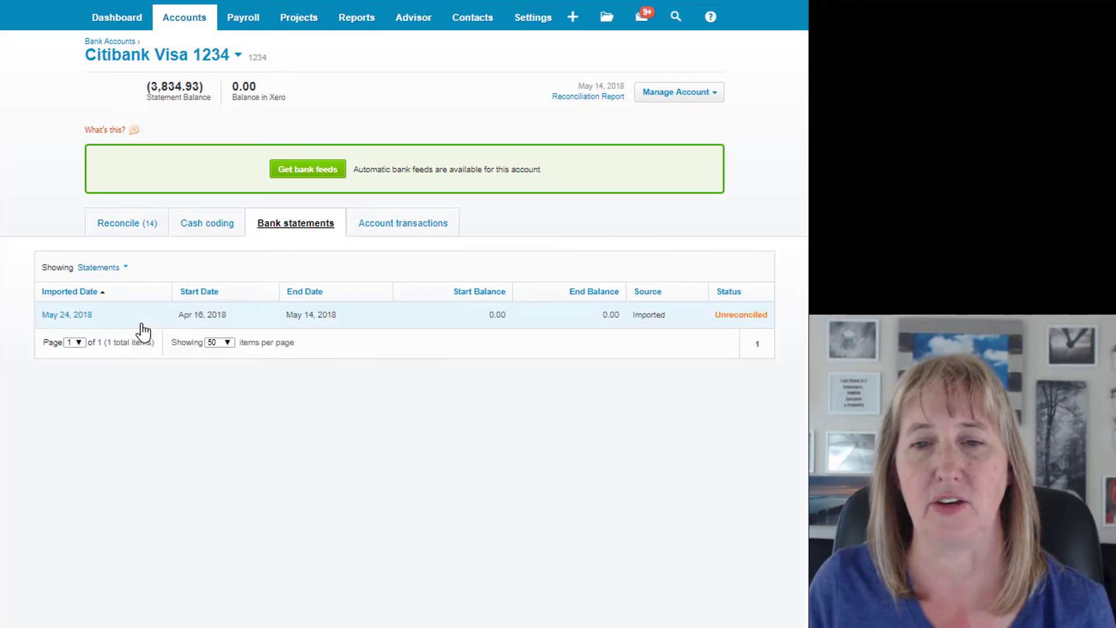
left_click(82, 320)
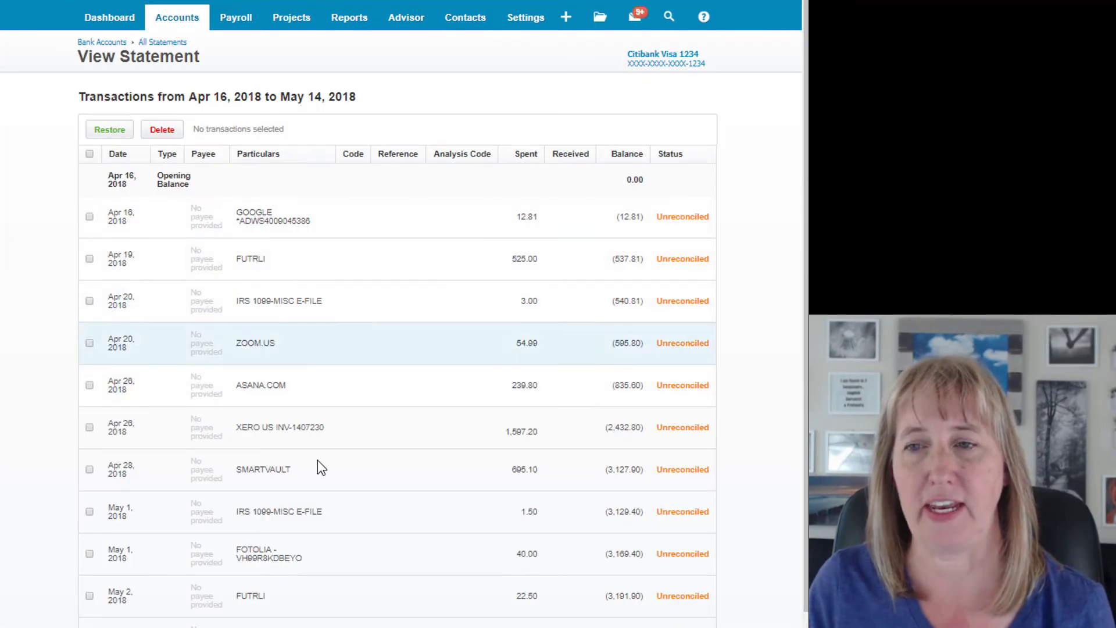
scroll(207, 219, "down", 3)
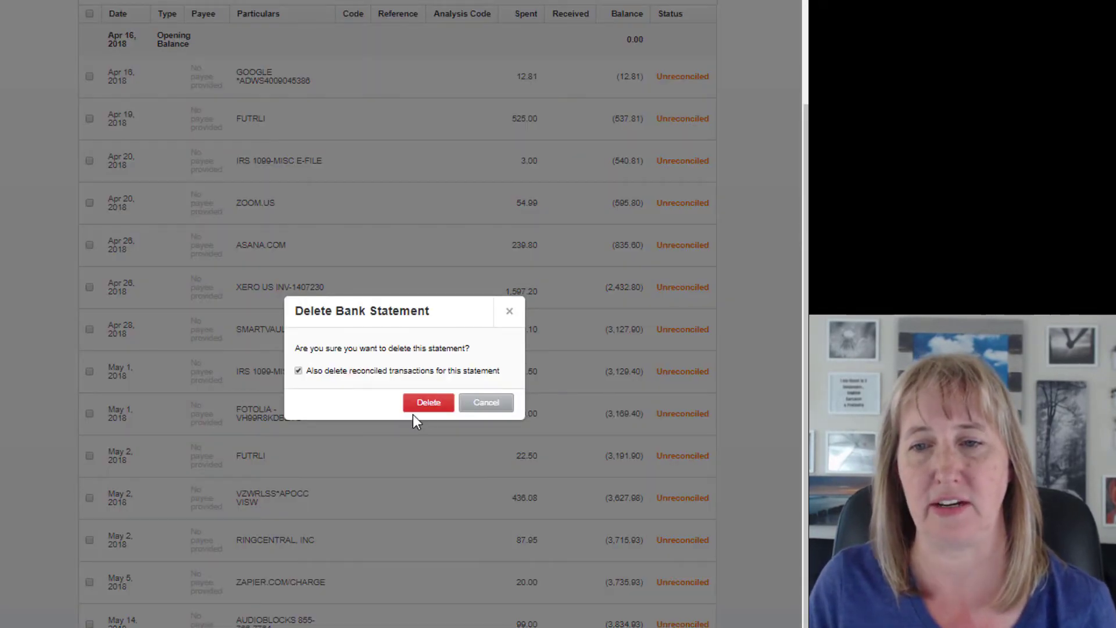
left_click(423, 404)
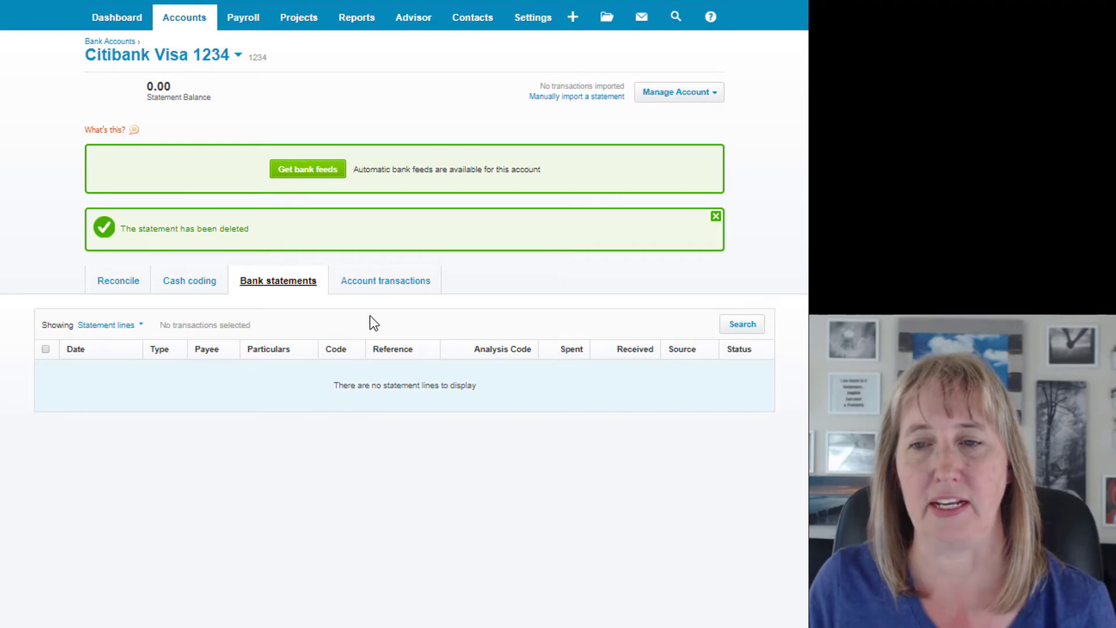
Step: Import the positive-amount Activity.CSV file into the Citibank Visa account and review its lines awaiting reconciliation
left_click(385, 280)
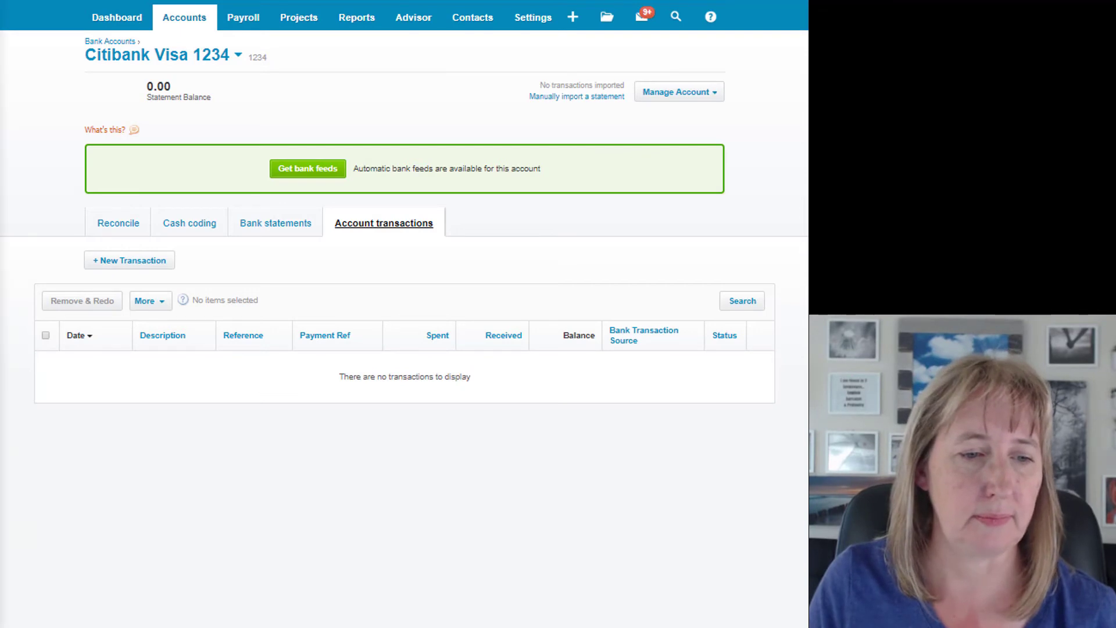
key("alt+Tab")
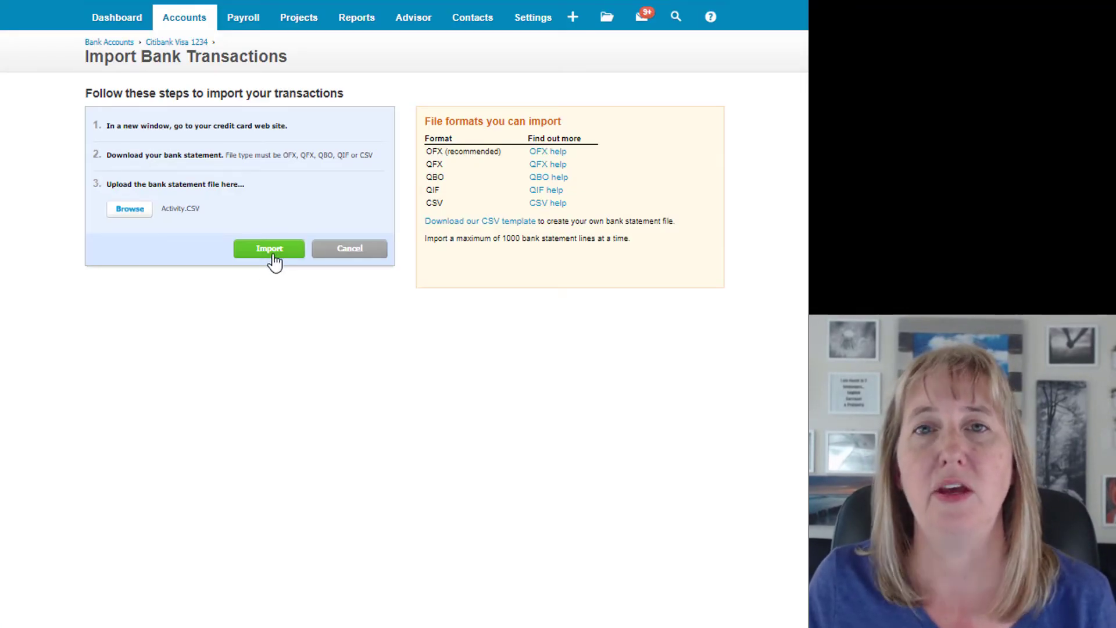
left_click(269, 248)
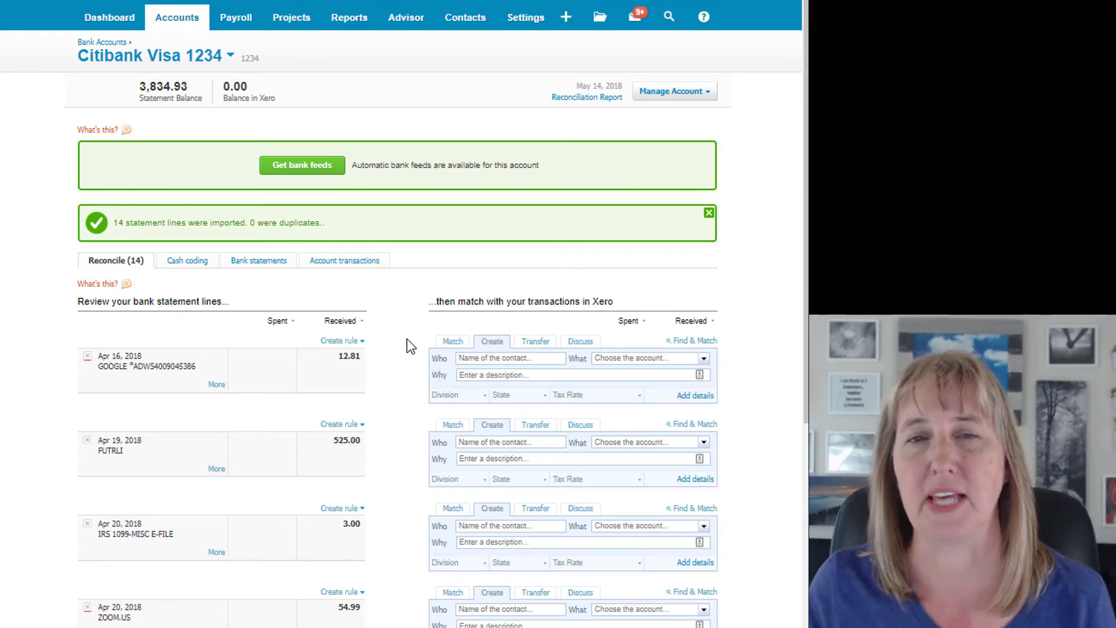
scroll(394, 337, "down", 3)
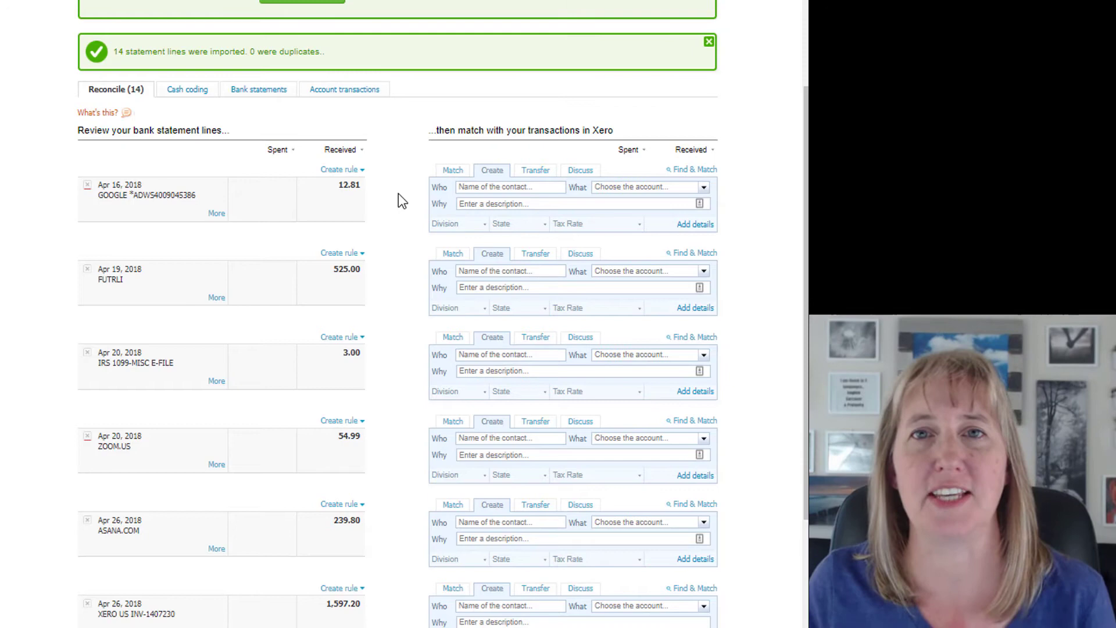
Step: Delete the re-imported Apr 16 to May 14, 2018 statement whose amounts are listed as received, including its reconciled transactions
left_click(276, 93)
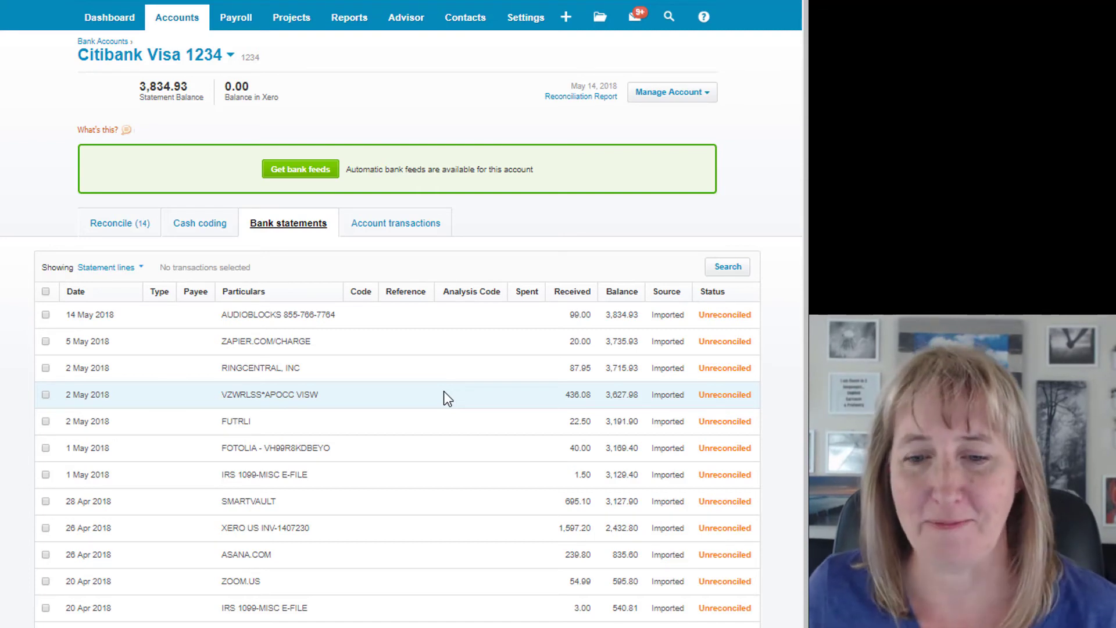
left_click(143, 271)
left_click(117, 289)
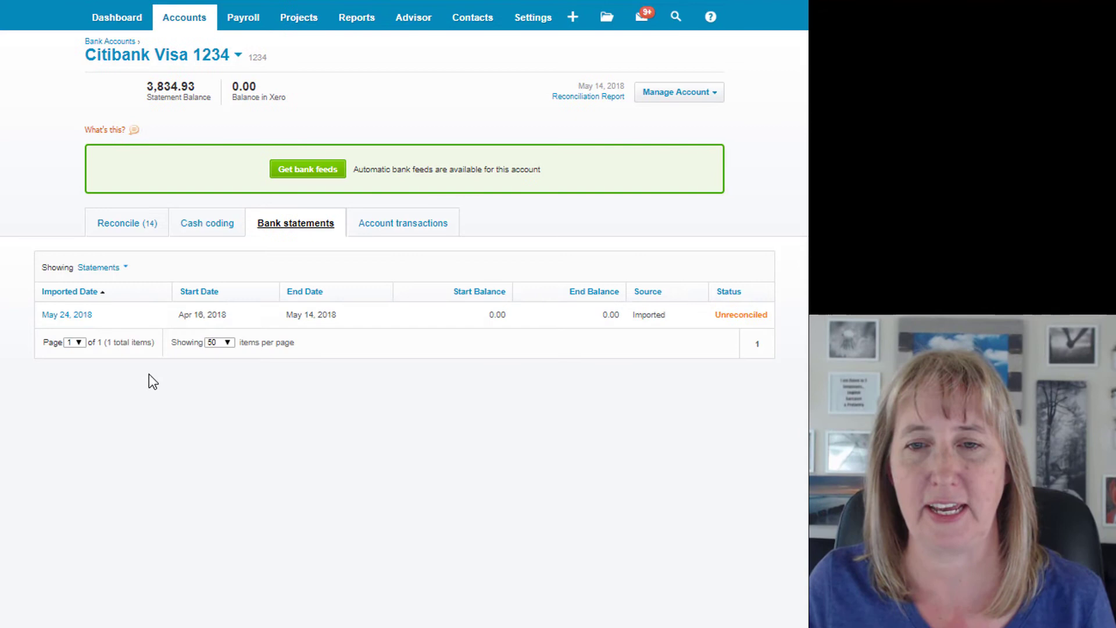
left_click(88, 316)
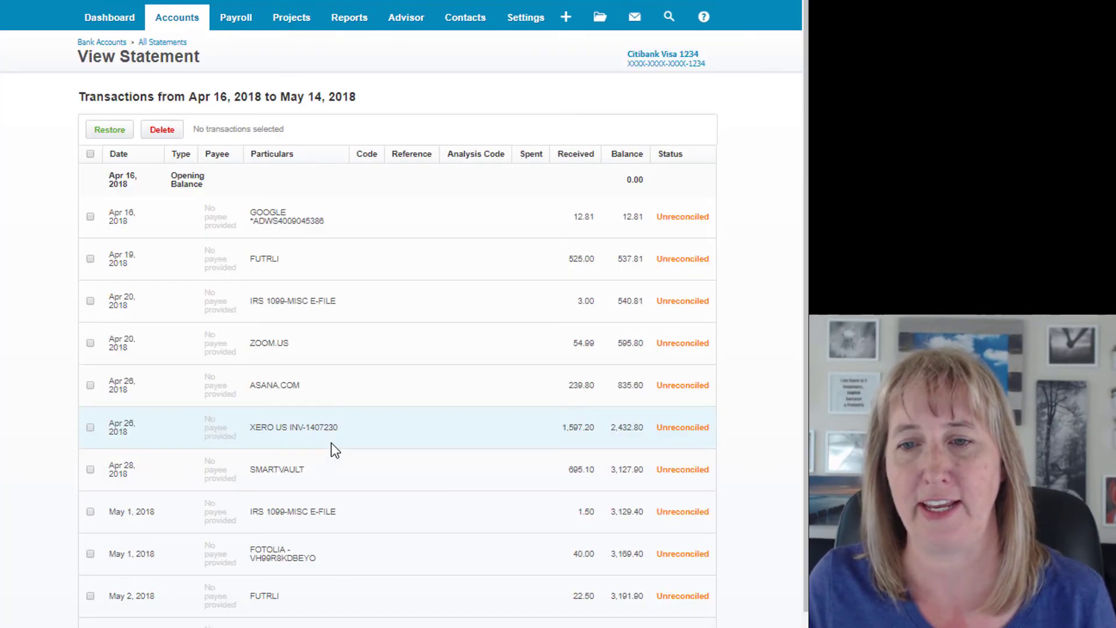
scroll(343, 399, "down", 3)
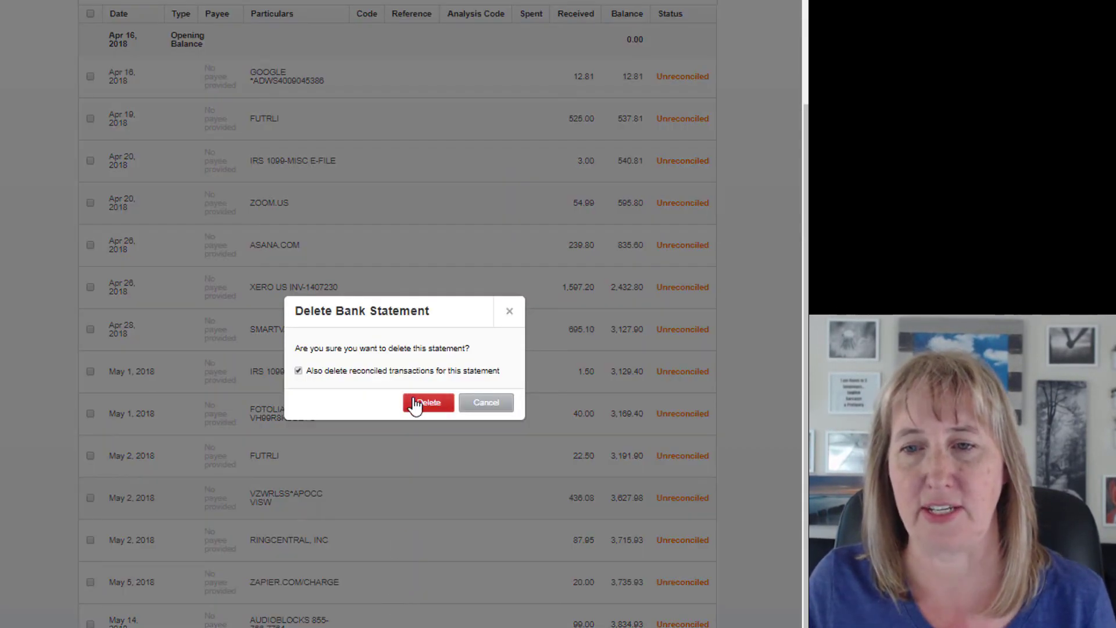
left_click(417, 405)
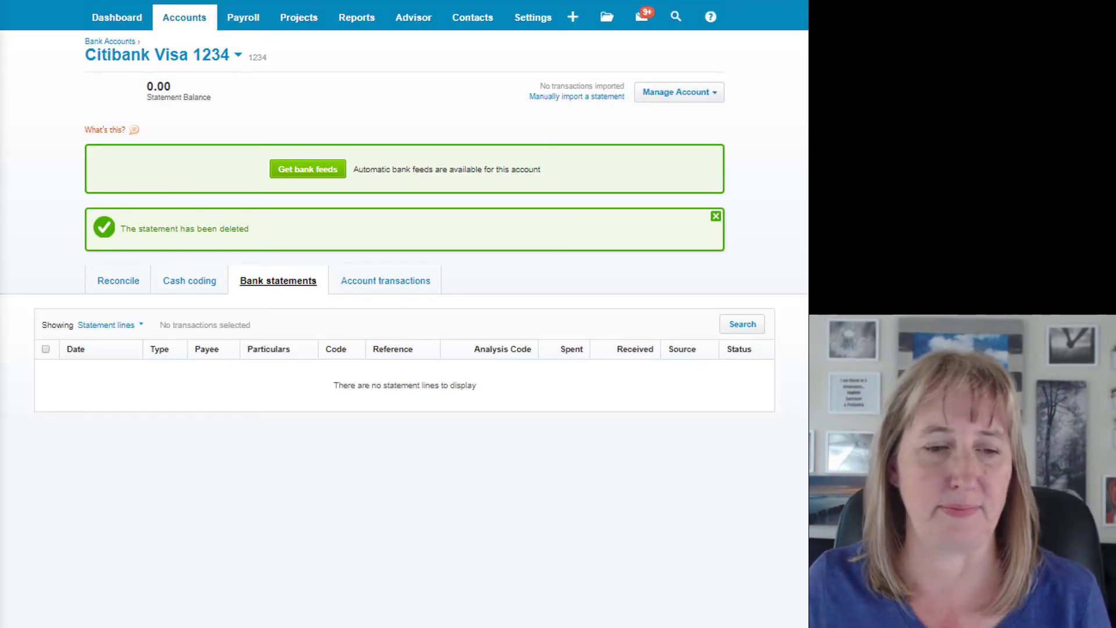
Step: Switch to the transaction CSV in Excel and fill F2:F16 with the formula =-E2 to reverse the amounts' signs
key("alt+Tab")
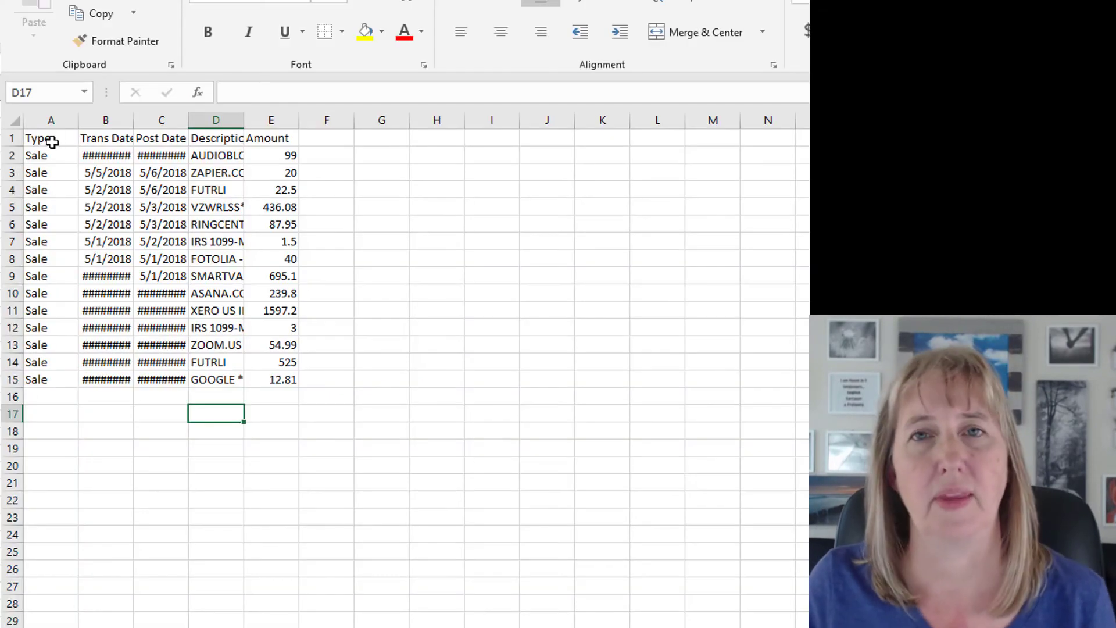
left_click(32, 140)
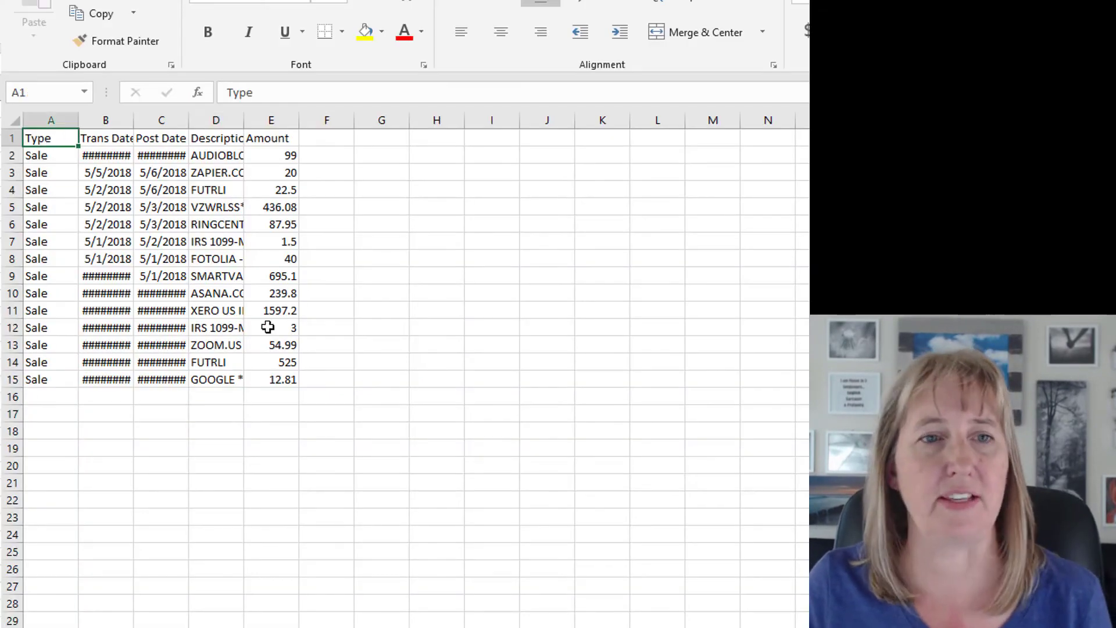
left_click(333, 156)
type("=-")
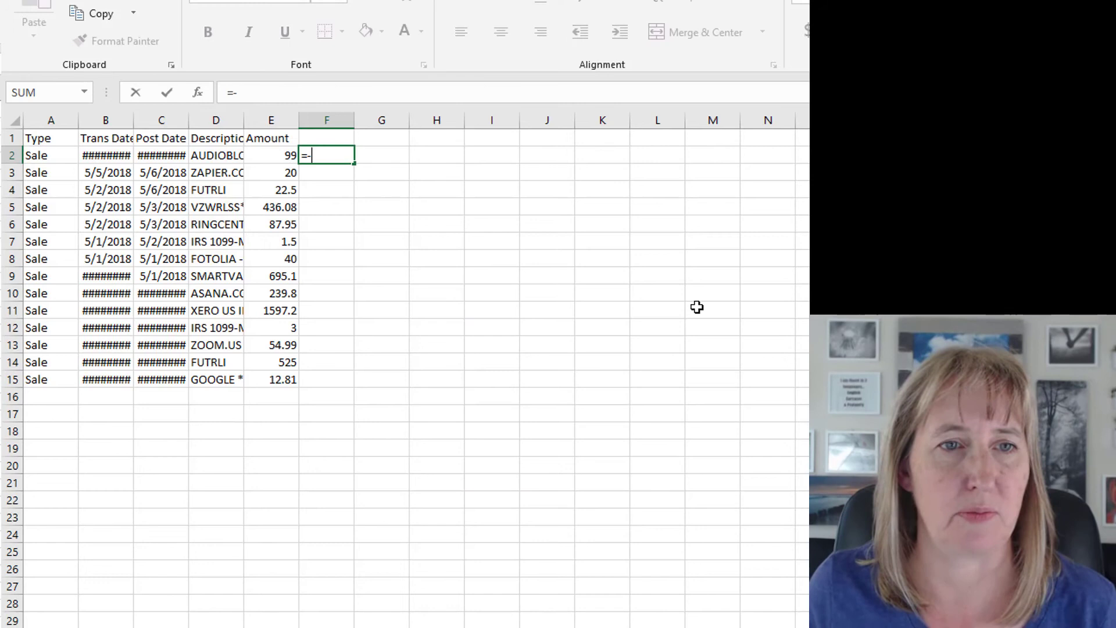
key("Left")
key("Return")
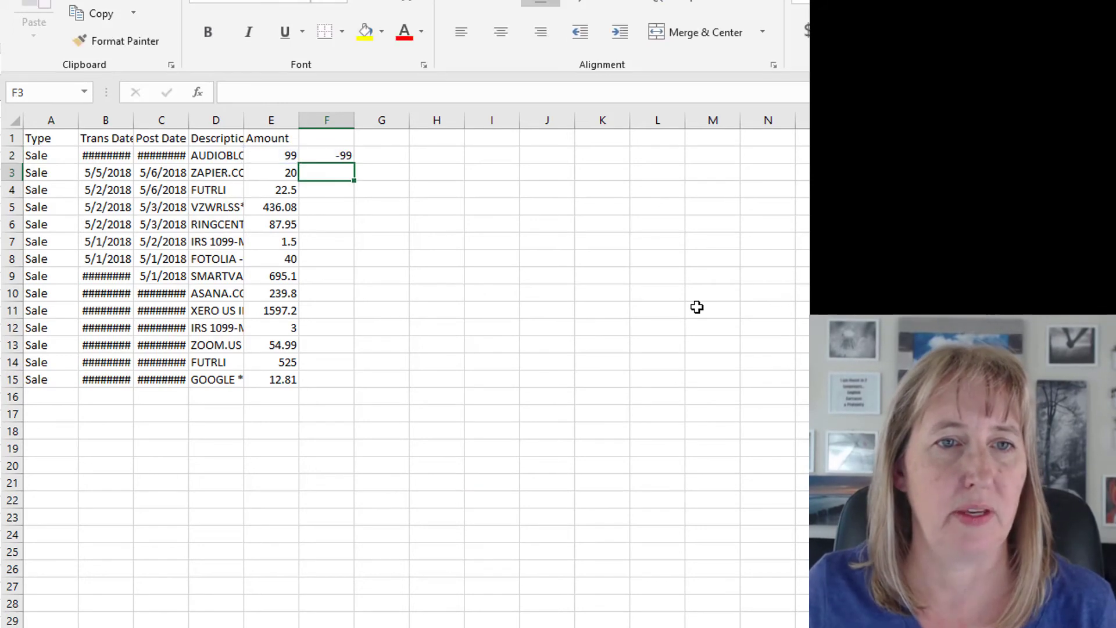
left_click(347, 156)
left_click_drag(356, 165, 352, 399)
left_click(351, 399)
Step: Copy the reversed amounts in F2:F15 and paste them as values over the Amount column, starting at E2
left_click_drag(336, 154, 339, 381)
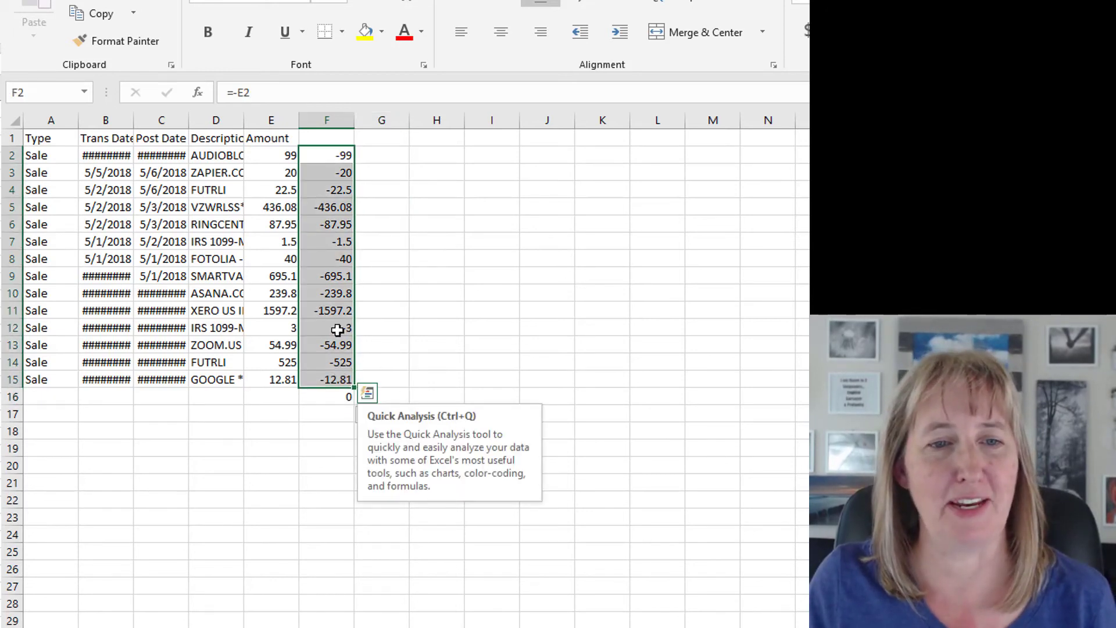
right_click(339, 331)
left_click(372, 363)
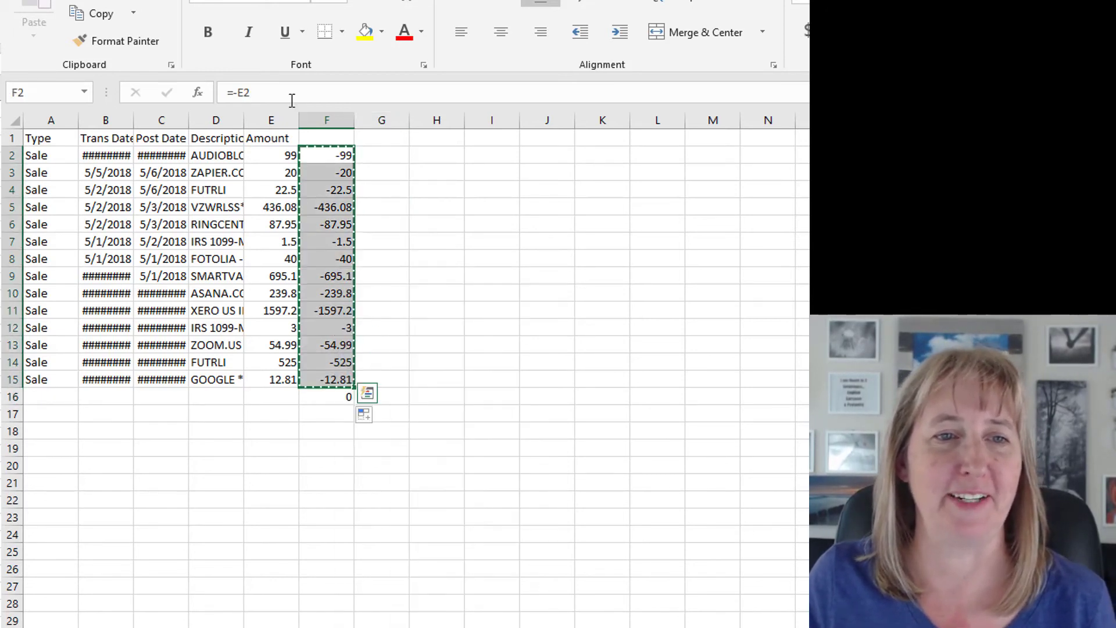
left_click(287, 157)
right_click(288, 157)
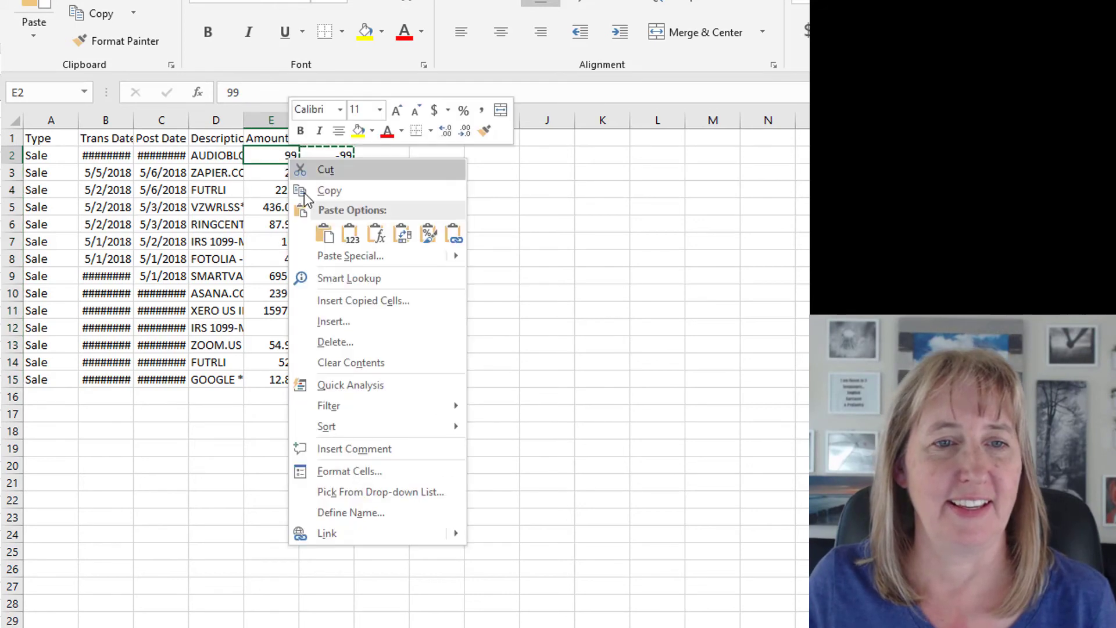
left_click(360, 232)
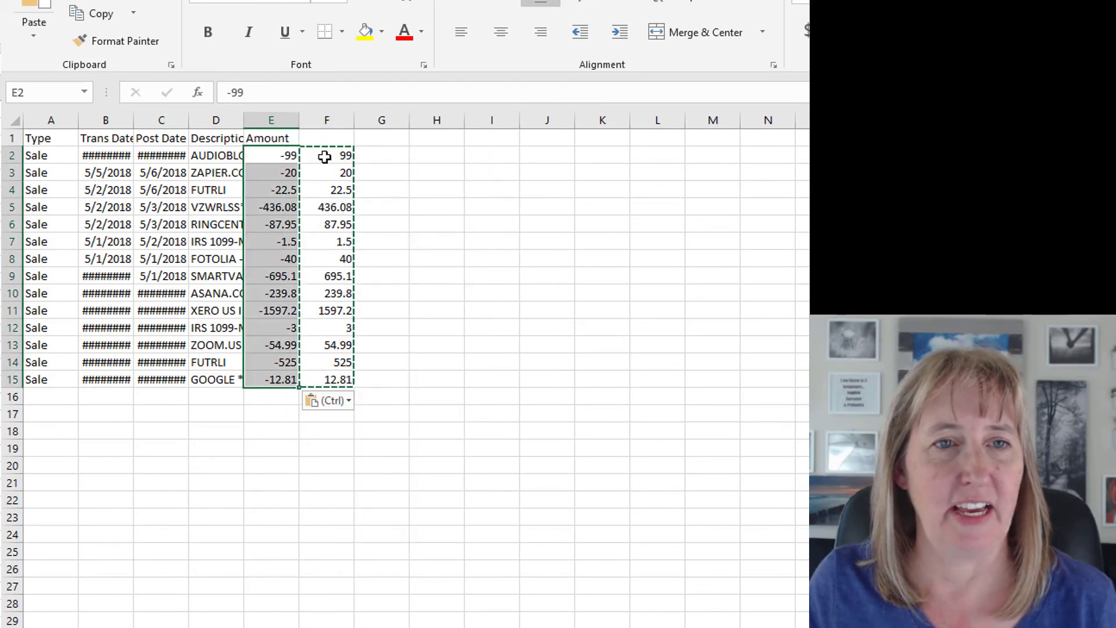
Step: Delete the helper formula column F beside the Amount column
right_click(327, 121)
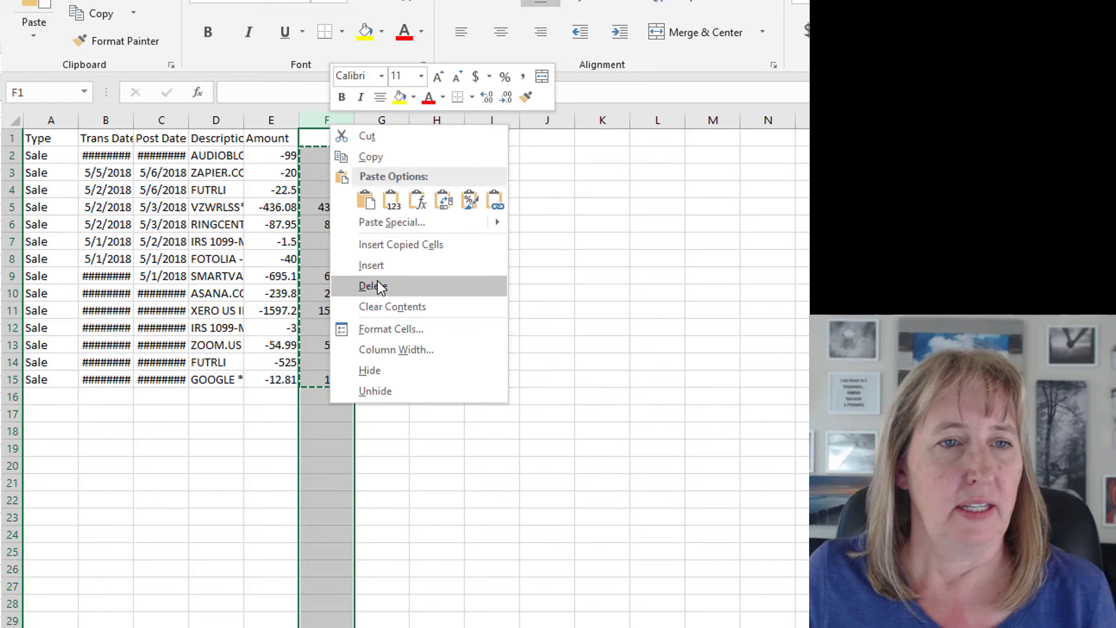
left_click(373, 286)
left_click(443, 366)
left_click(197, 224)
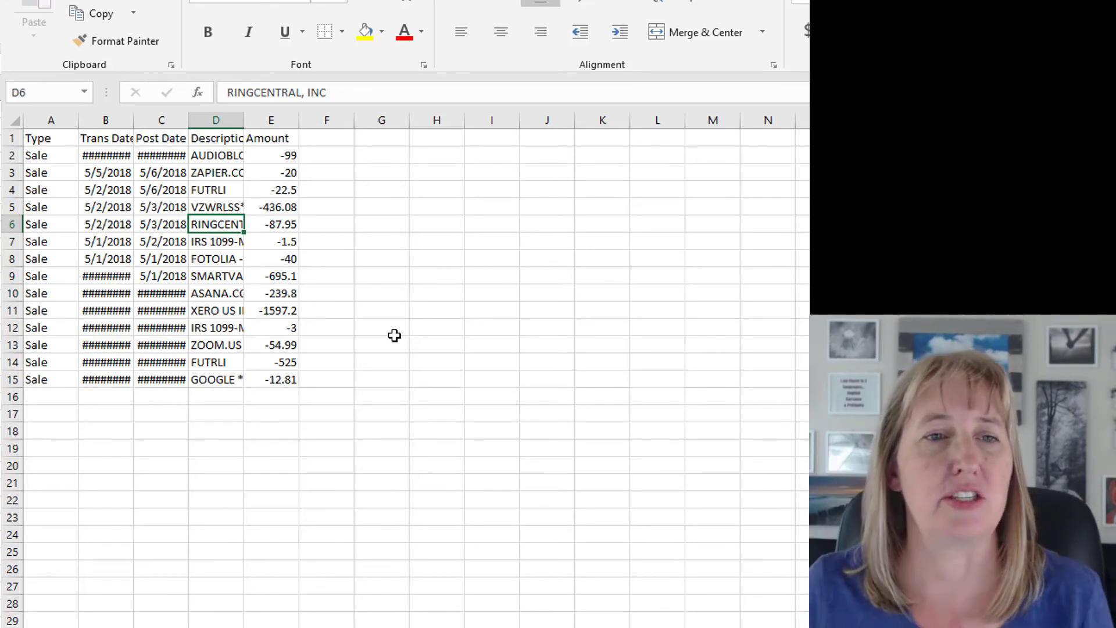
Step: Move the Amount column in front of the Type column so it becomes column A
left_click(271, 120)
right_click(270, 119)
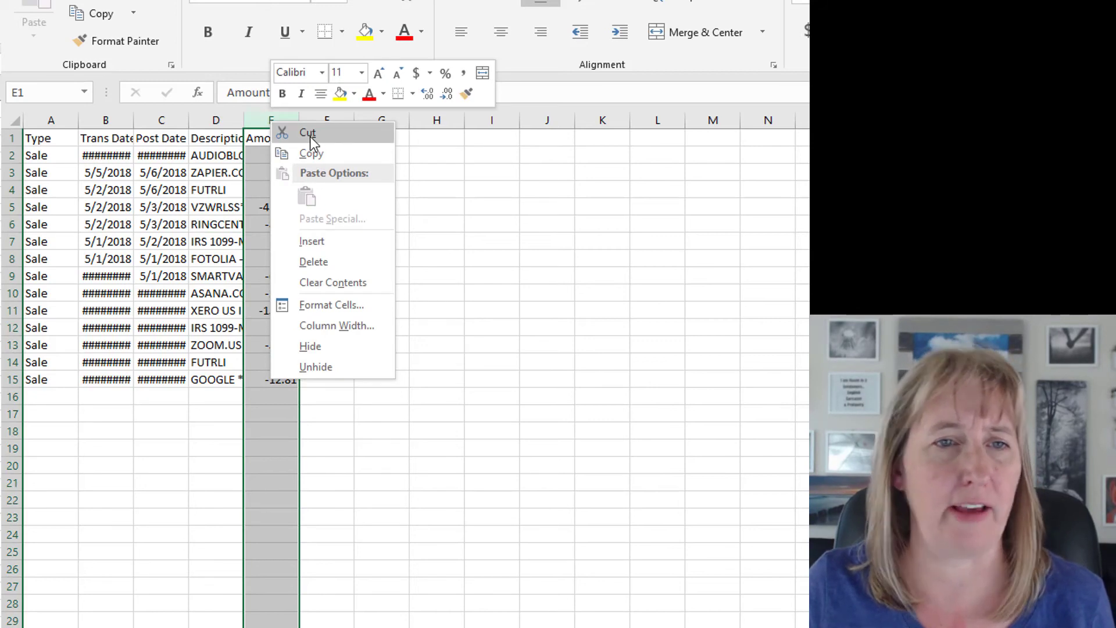
left_click(310, 136)
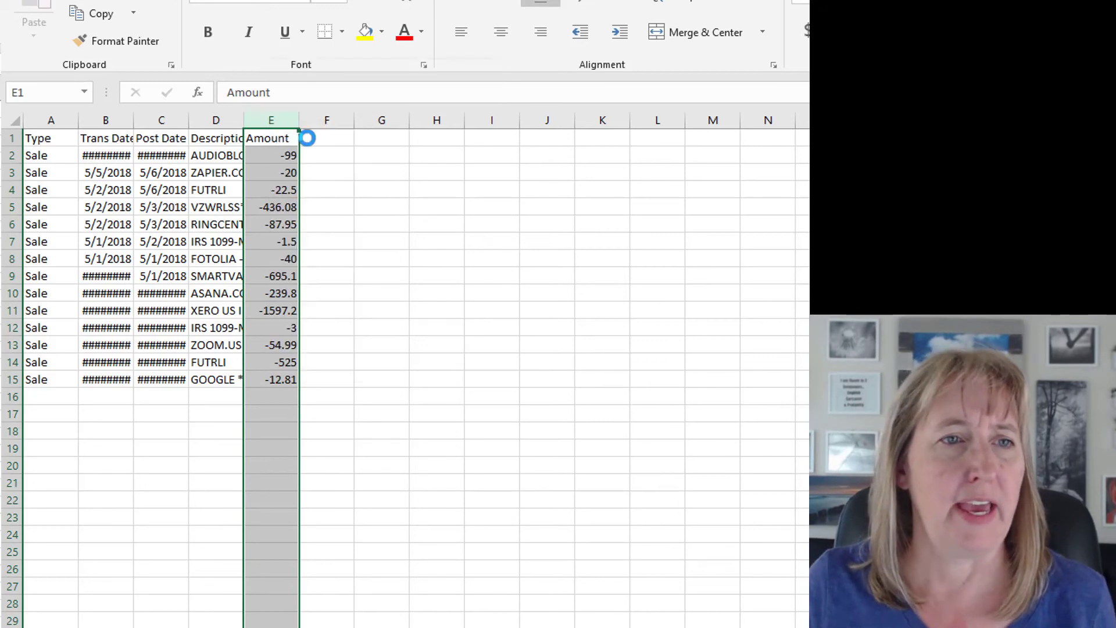
left_click(48, 119)
right_click(48, 120)
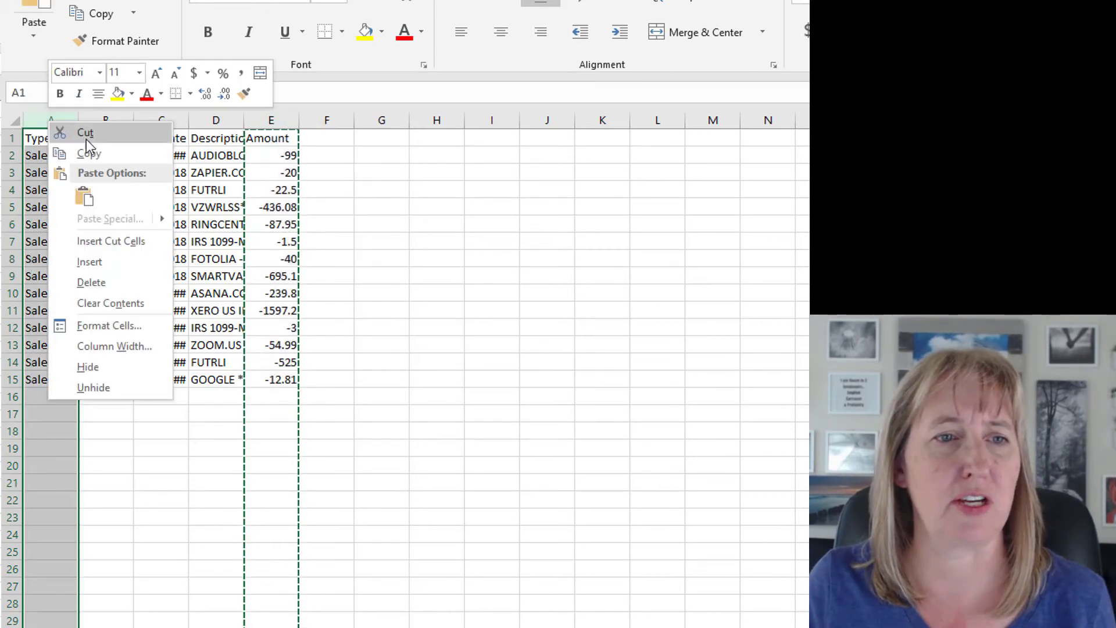
left_click(102, 241)
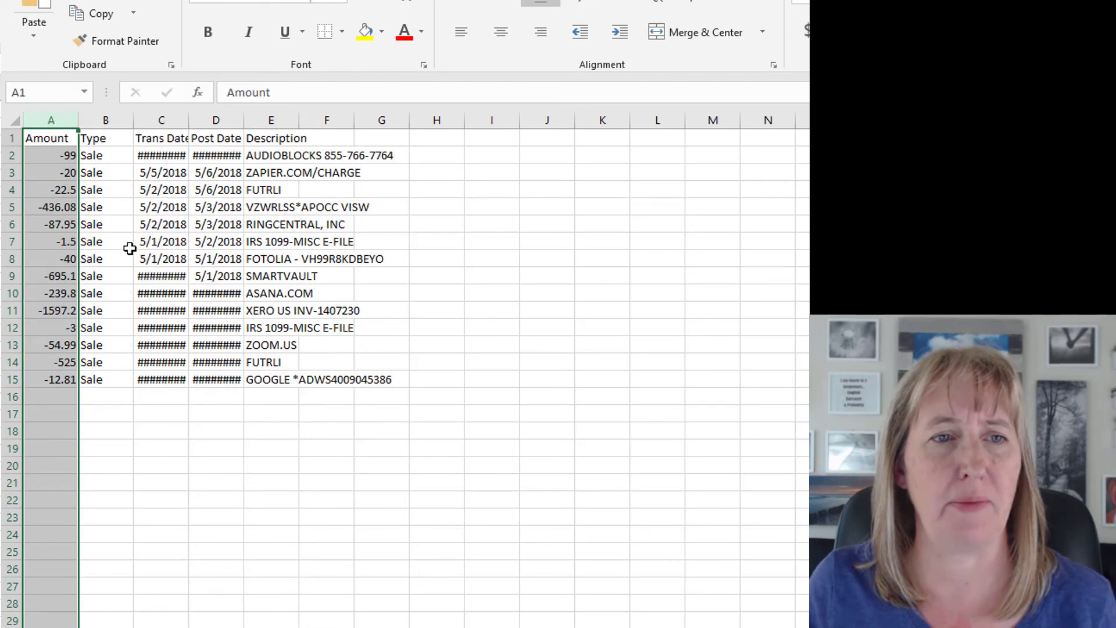
Step: Move the Trans Date column to directly after the Description column
left_click(161, 119)
right_click(161, 119)
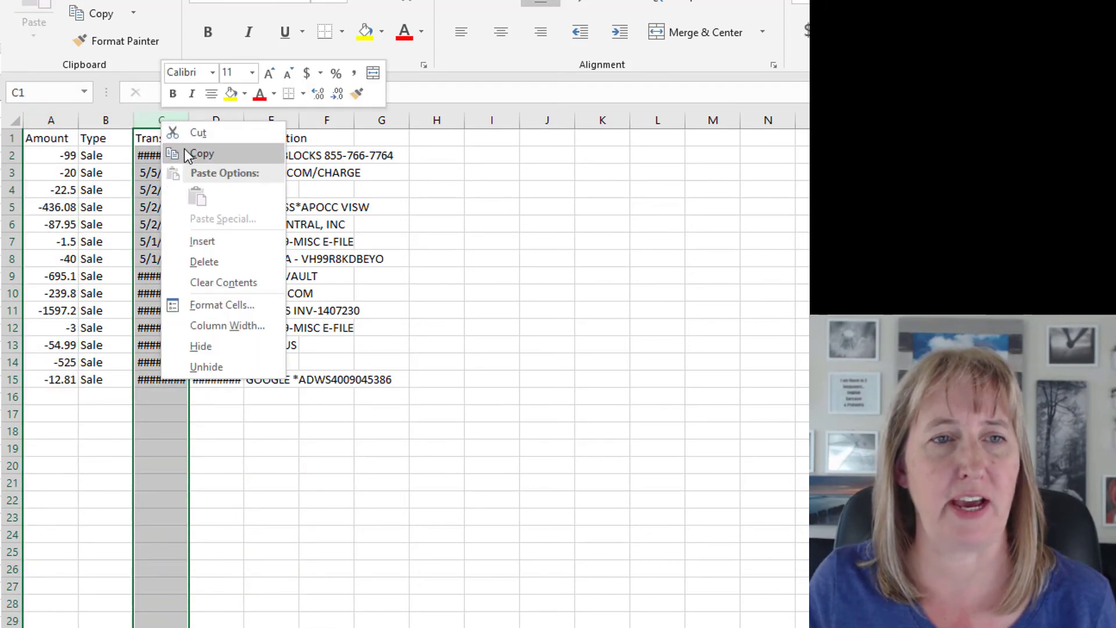
left_click(198, 133)
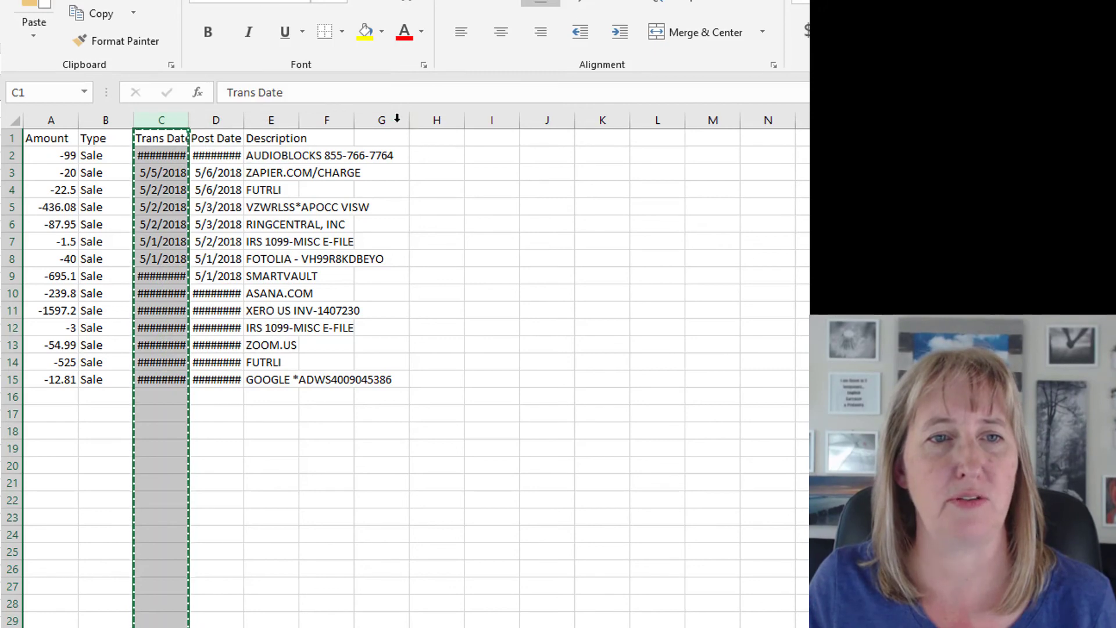
left_click(330, 119)
right_click(337, 121)
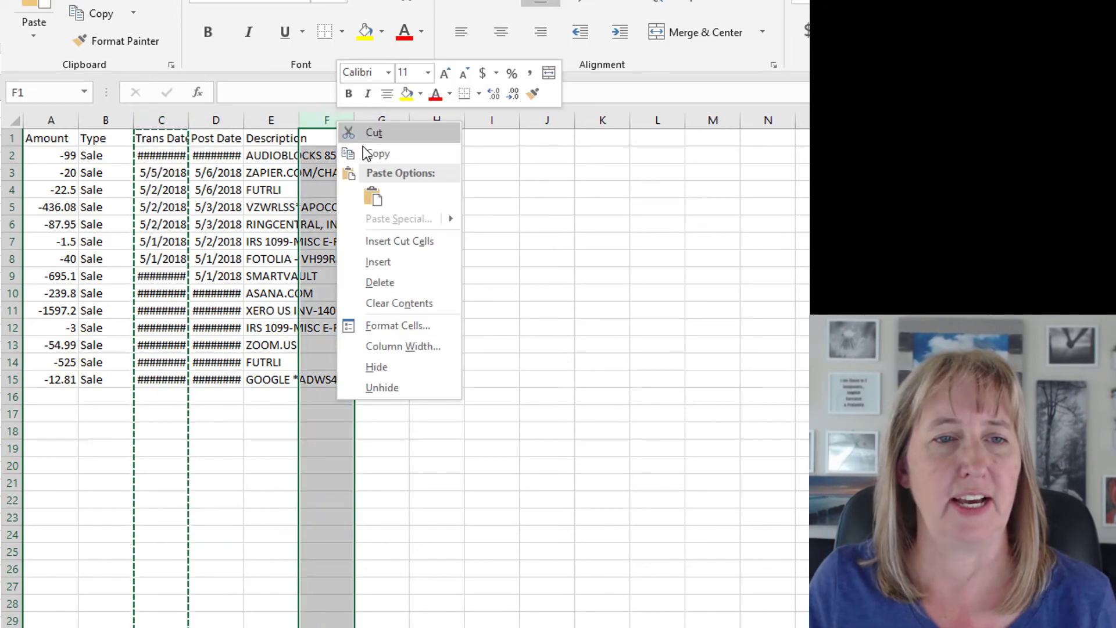
left_click(387, 241)
left_click(512, 292)
left_click(879, 379)
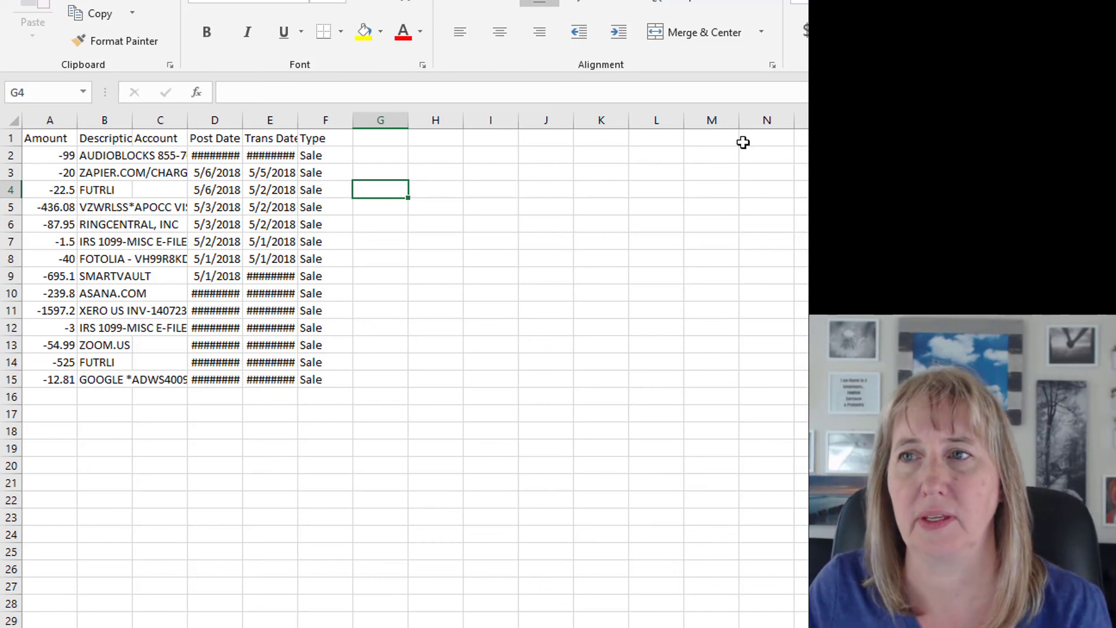
Step: Save and close the edited workbook, and in Xero start importing Activity2.CSV into the Citibank Visa account
key("ctrl+w")
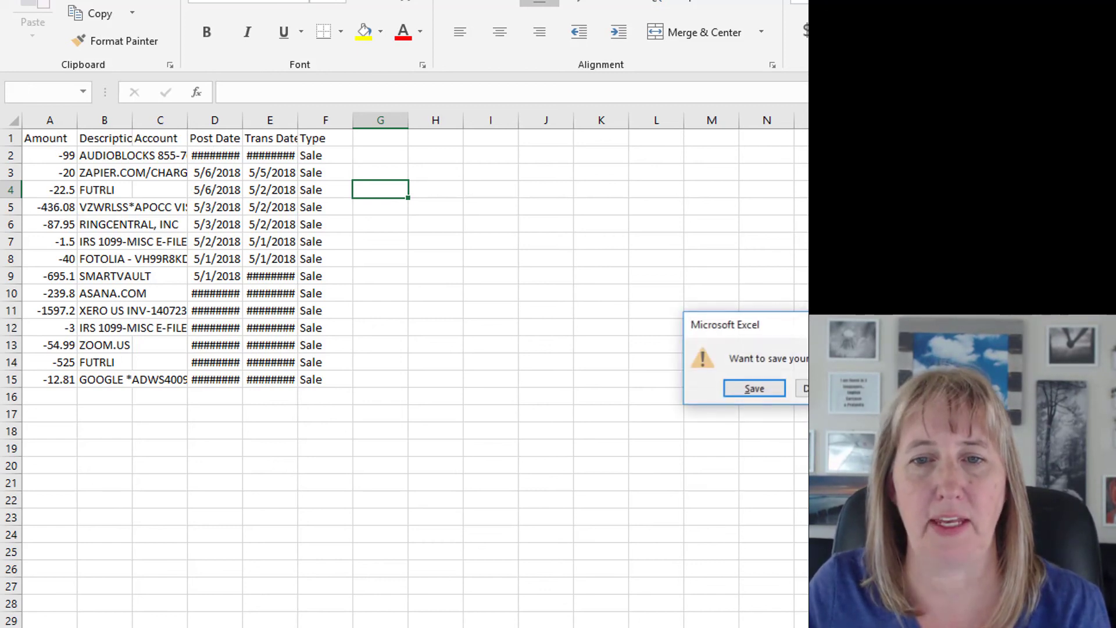
left_click(761, 396)
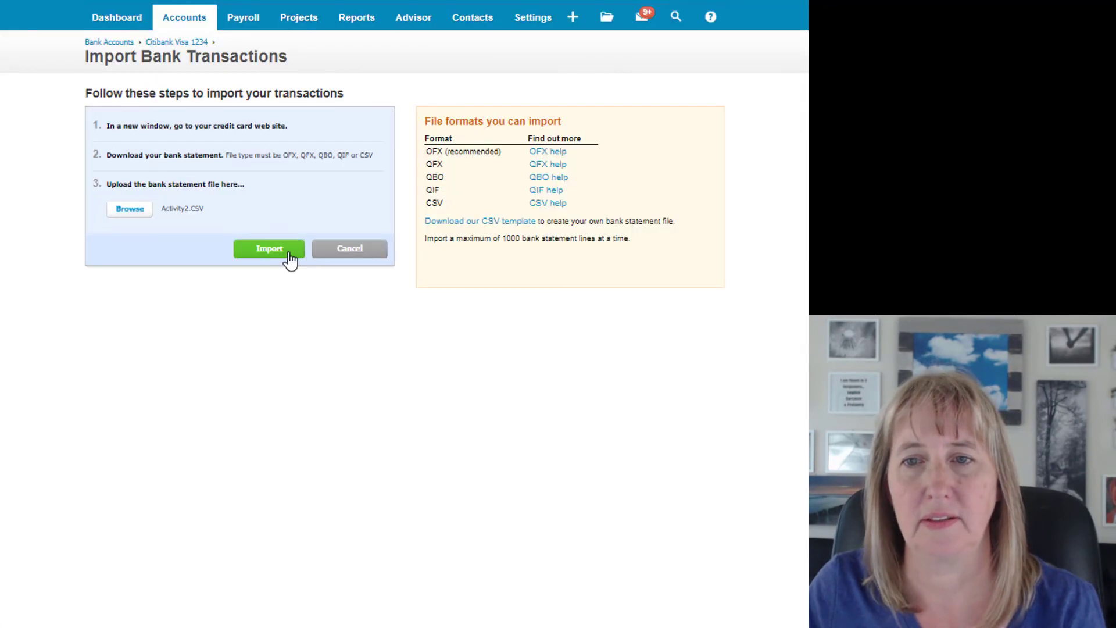
left_click(285, 255)
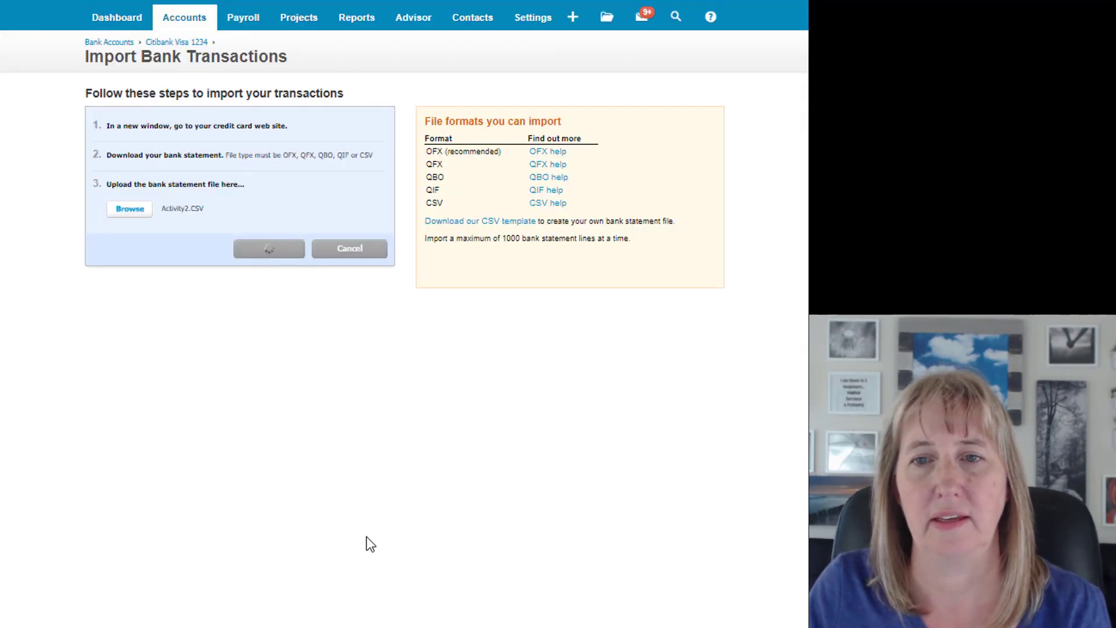